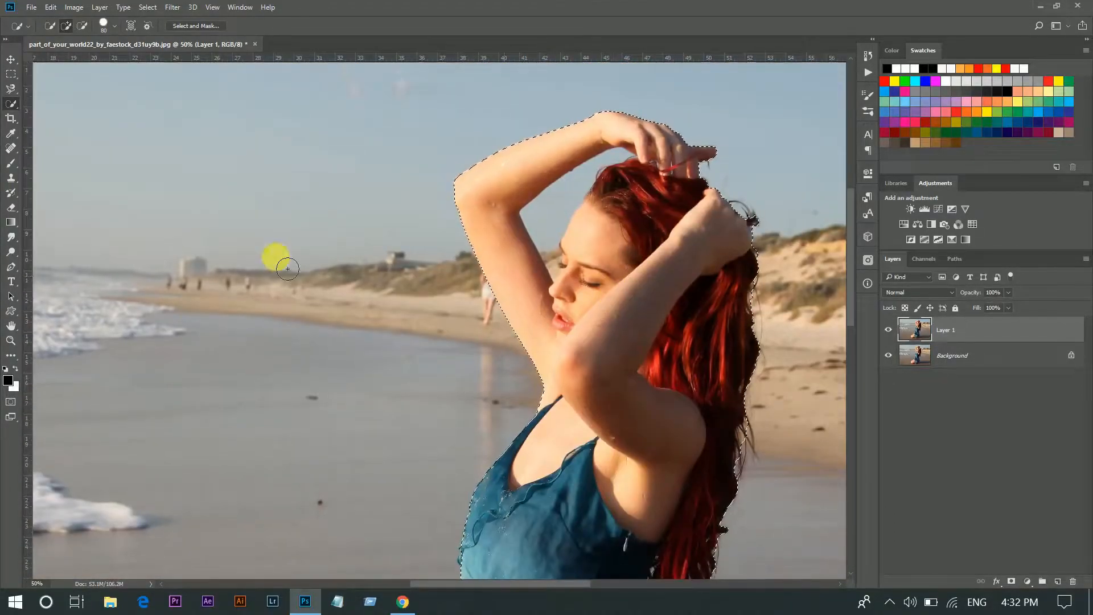
# - Subtract the gap between the raised arm and the face from the selection with the Magnetic Lasso tool
pyautogui.click(11, 90)
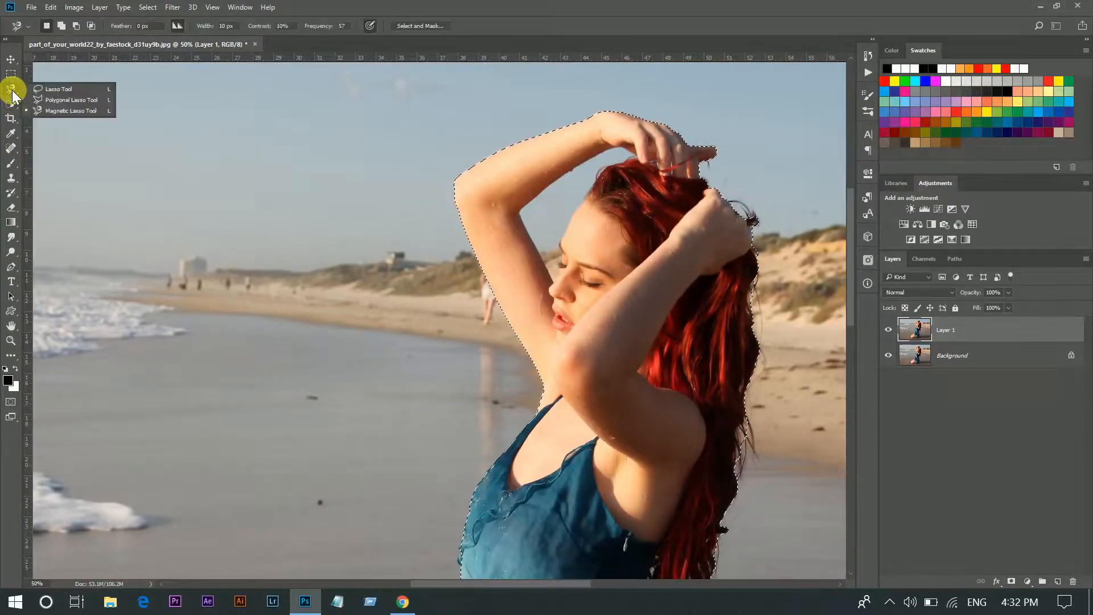
pyautogui.click(41, 110)
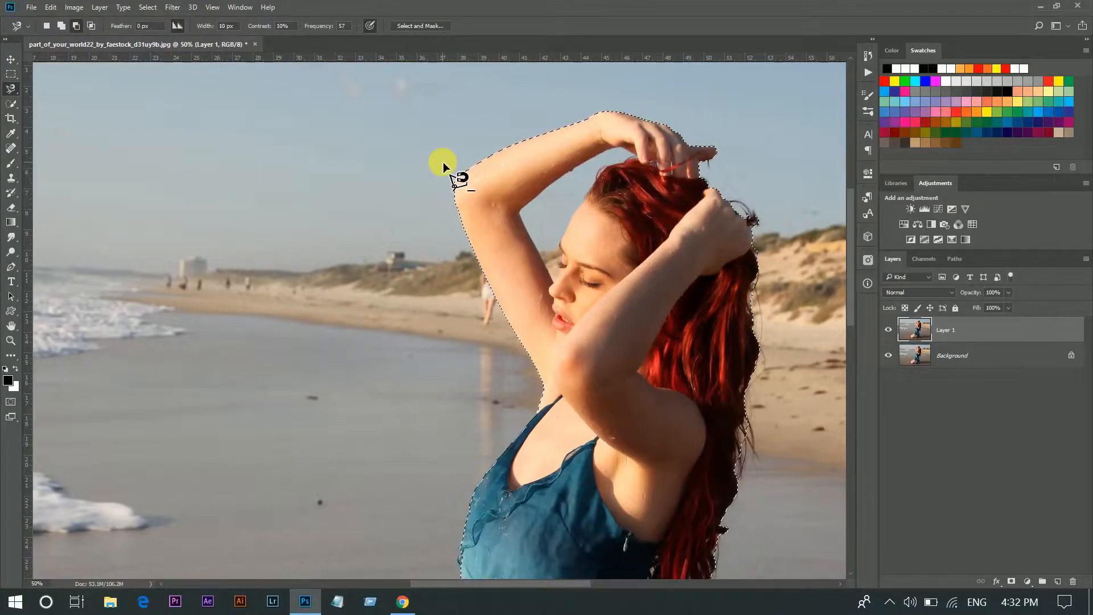
pyautogui.press('alt')
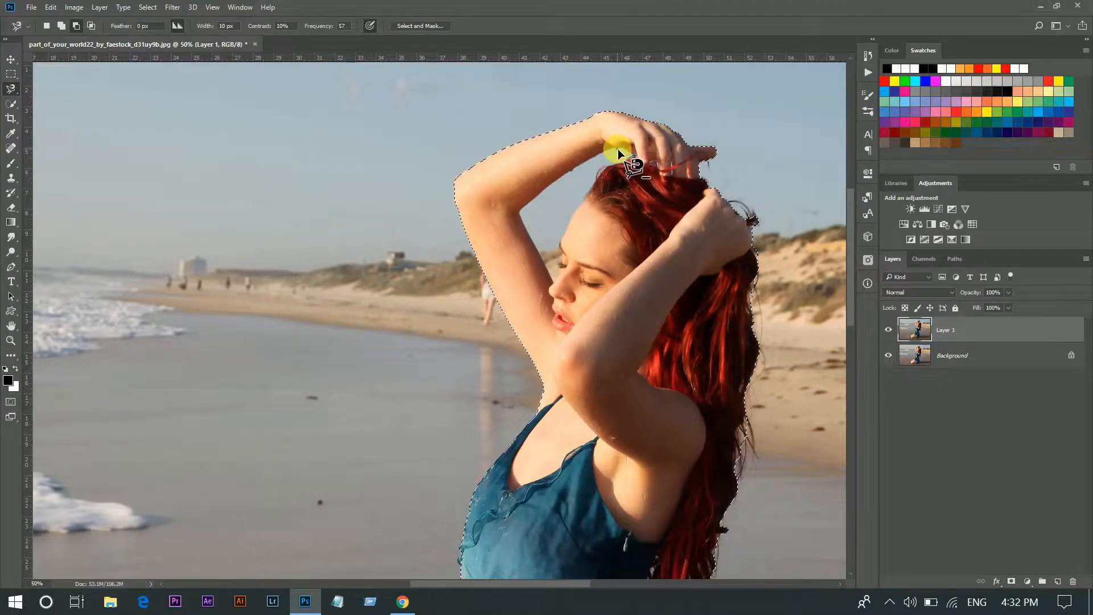
pyautogui.click(540, 194)
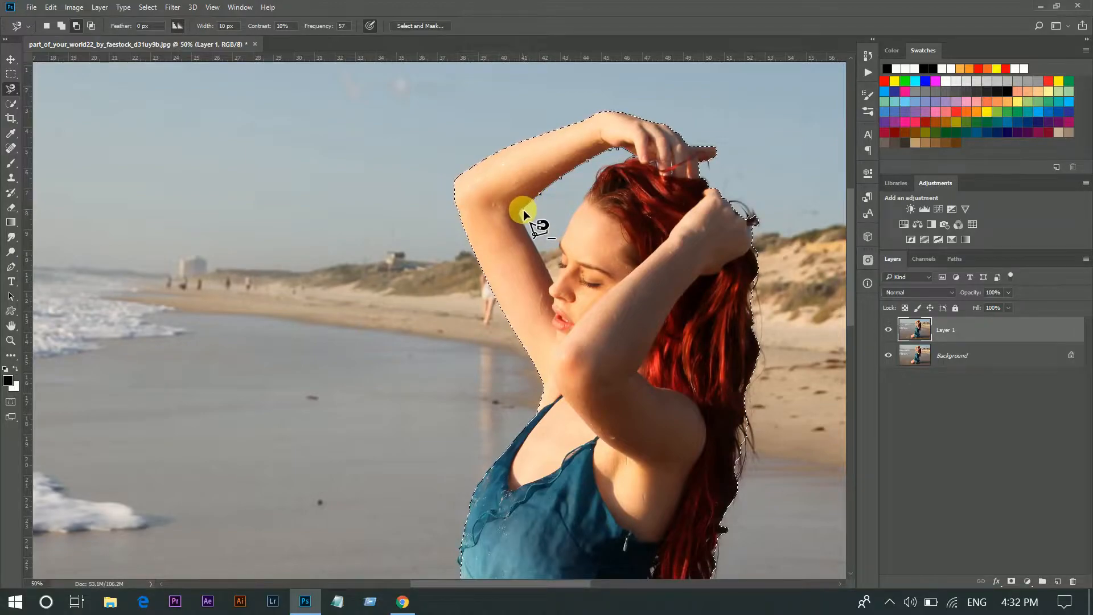
pyautogui.click(522, 214)
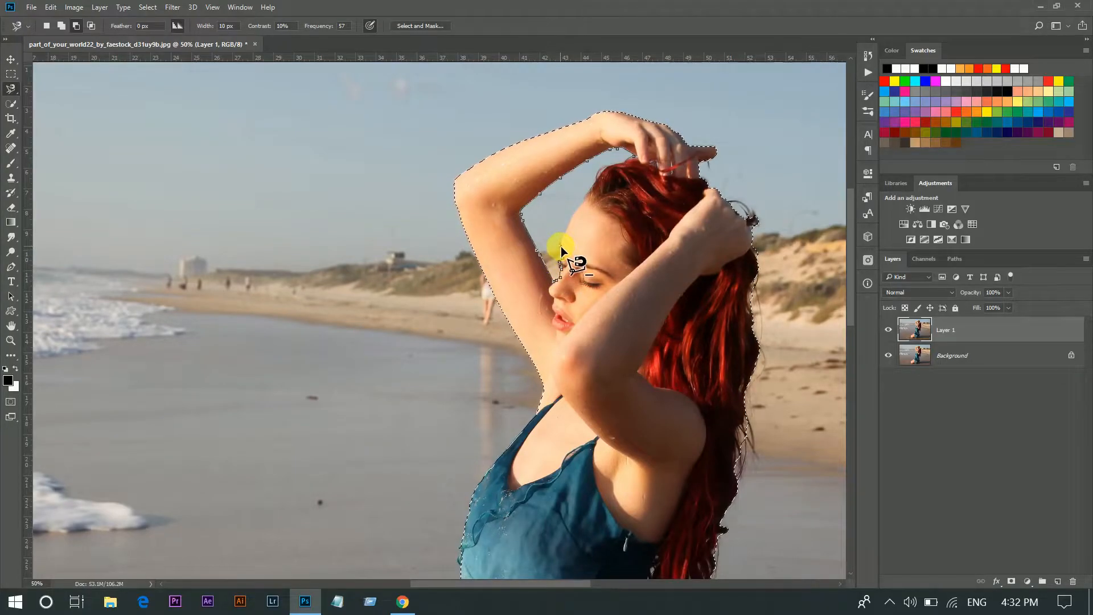
pyautogui.click(635, 156)
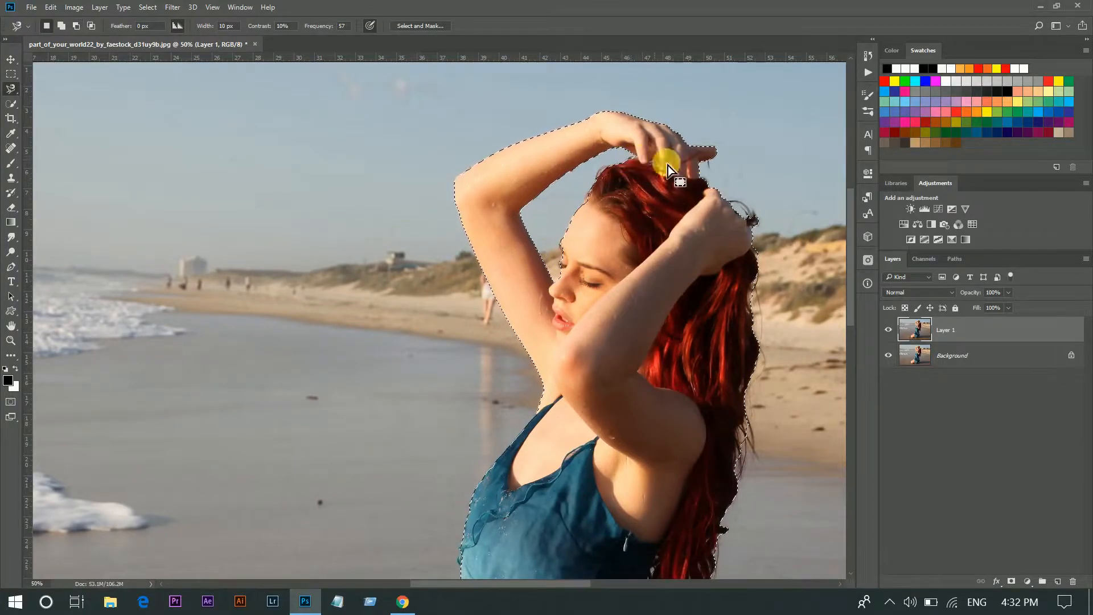
# - Open the selection in Select and Mask and refine the woman's hair edges with the Refine Edge brush
pyautogui.scroll(-5, 684, 179)
pyautogui.click(437, 25)
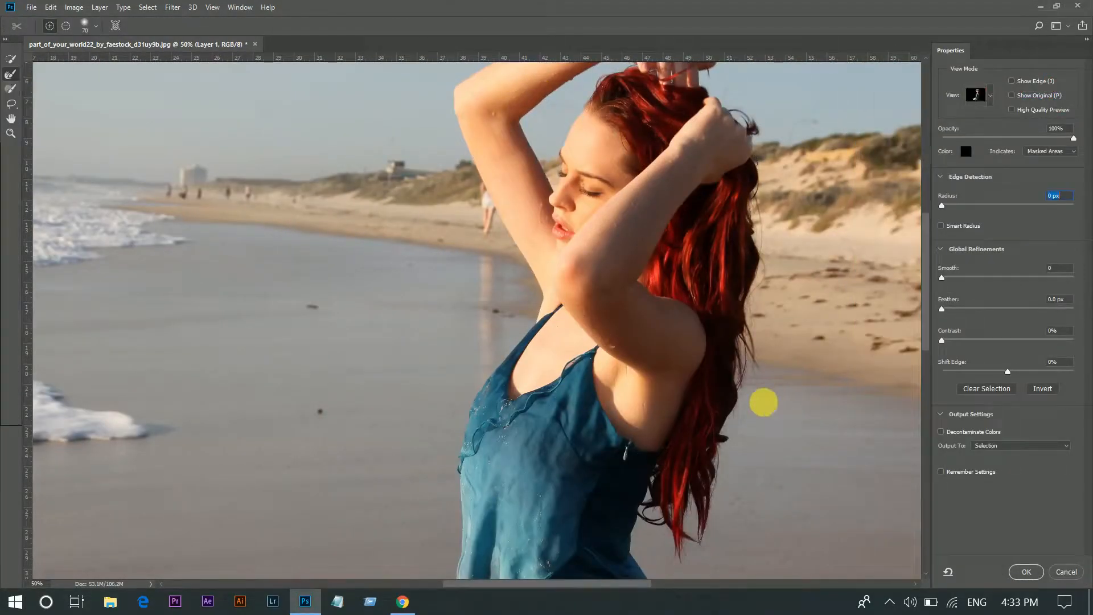
pyautogui.hotkey('ctrl', '-')
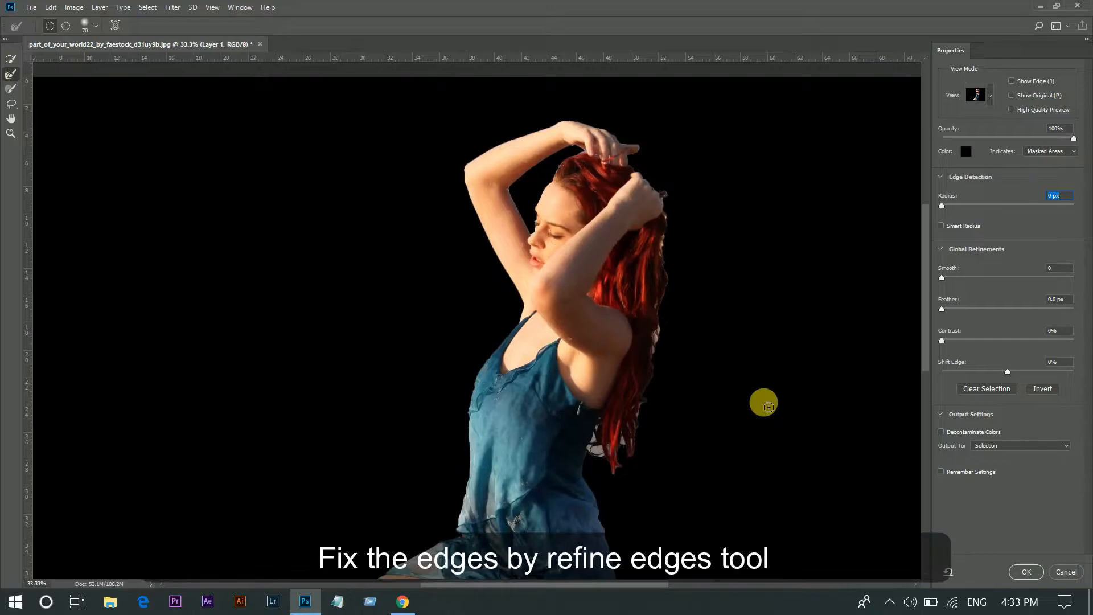
pyautogui.click(10, 74)
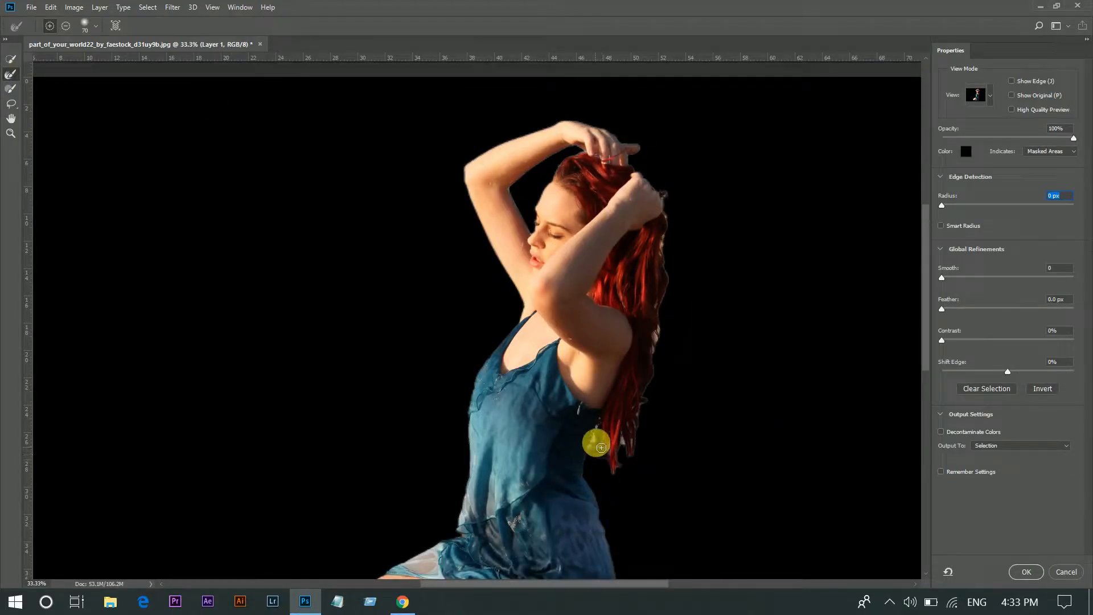
pyautogui.moveTo(601, 447)
pyautogui.mouseDown()
pyautogui.moveTo(617, 471)
pyautogui.moveTo(623, 435)
pyautogui.moveTo(660, 384)
pyautogui.moveTo(649, 319)
pyautogui.moveTo(675, 278)
pyautogui.moveTo(660, 190)
pyautogui.moveTo(556, 170)
pyautogui.moveTo(586, 157)
pyautogui.moveTo(532, 225)
pyautogui.moveTo(532, 183)
pyautogui.moveTo(641, 171)
pyautogui.mouseUp()
pyautogui.click(615, 490)
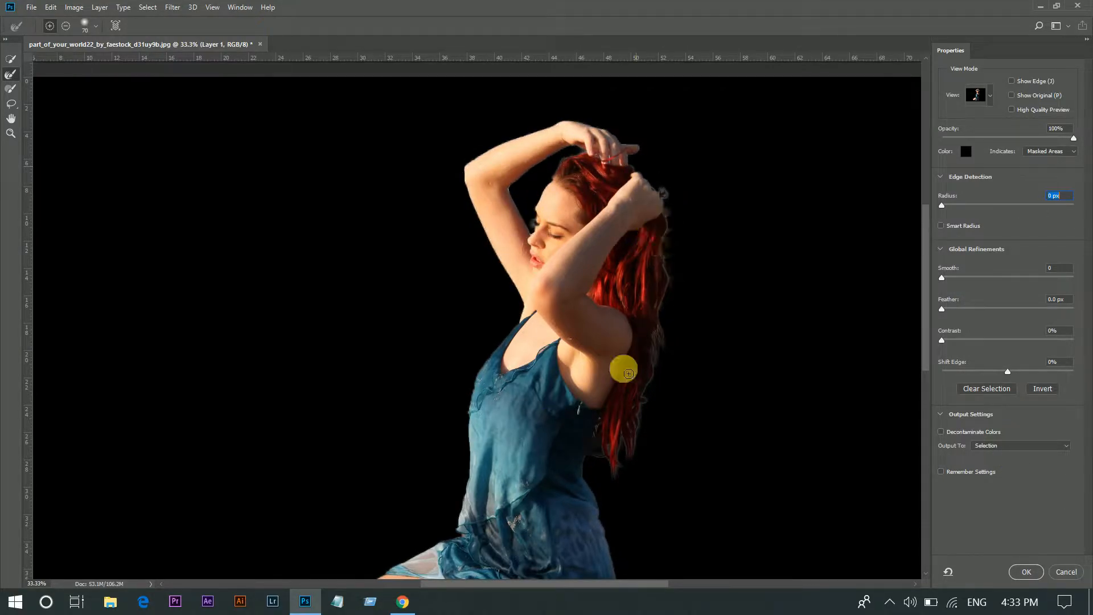
# - Output the refined selection to a New Layer with Layer Mask
pyautogui.click(1008, 446)
pyautogui.click(1005, 476)
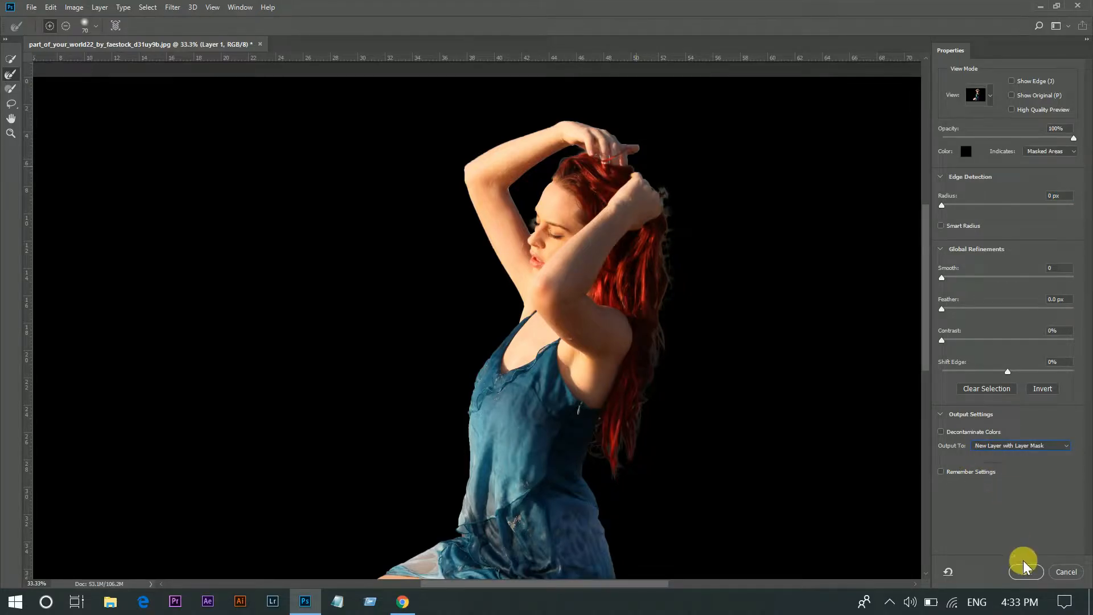
pyautogui.click(1026, 571)
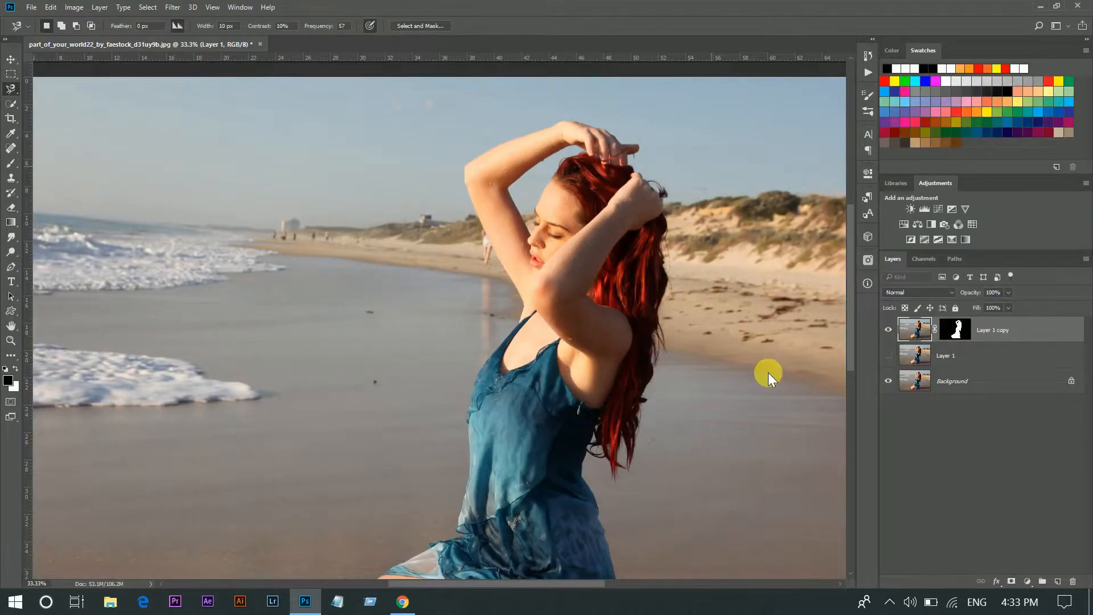
# - Hide the Background layer to check the cutout alone, and turn both Layer 1 and Background visible
pyautogui.click(889, 381)
pyautogui.hotkey('ctrl', '-')
pyautogui.hotkey('ctrl', '-')
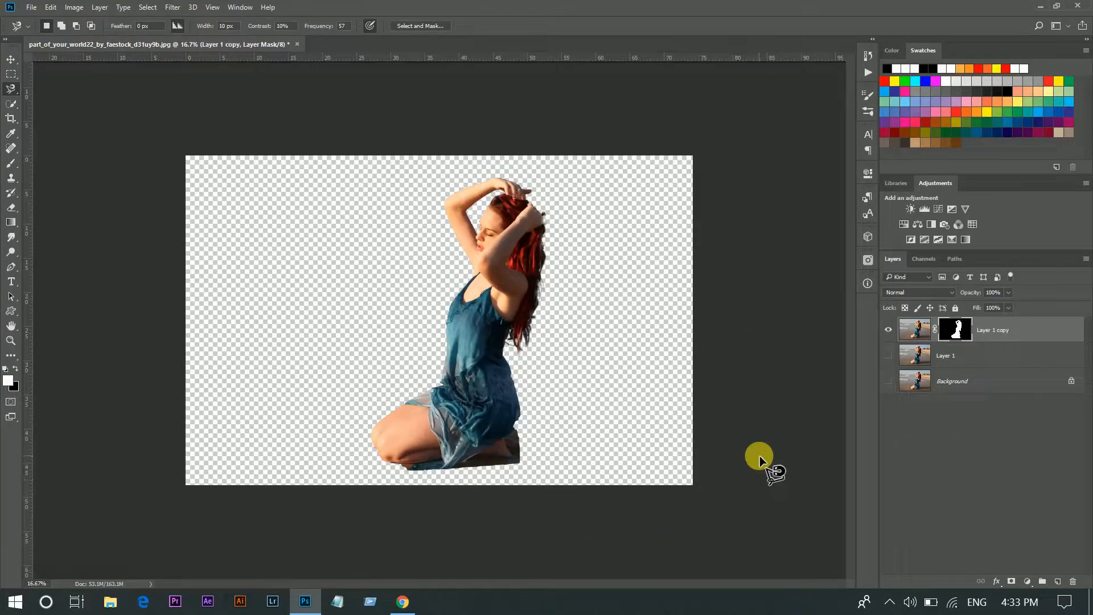
pyautogui.click(889, 355)
pyautogui.click(889, 381)
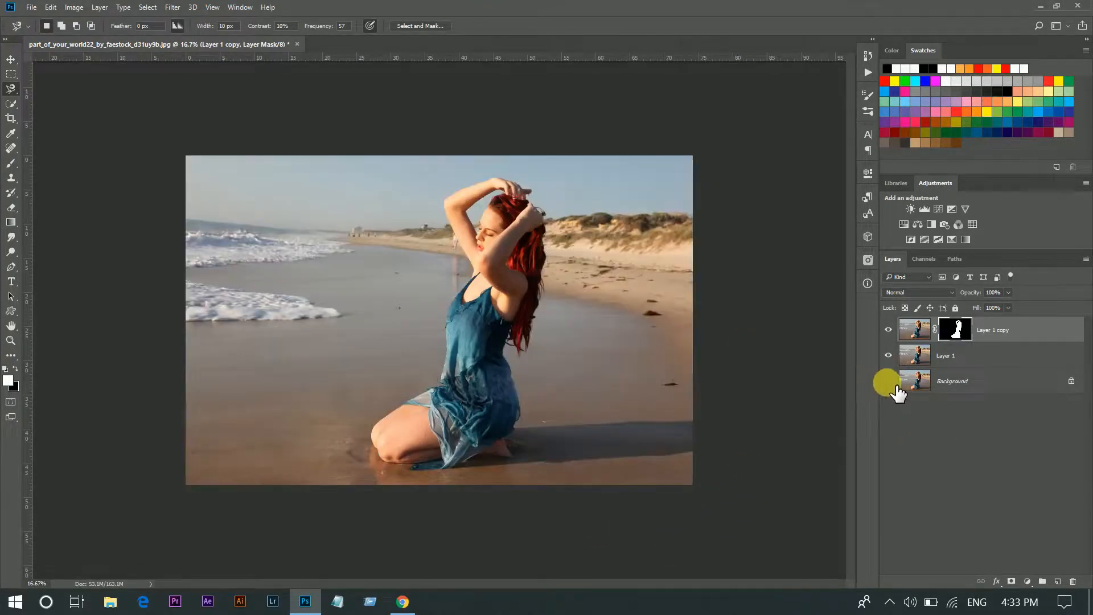
# - Load the Layer 1 copy mask as a selection, hide that layer and make Layer 1 active
pyautogui.keyDown('ctrl'); pyautogui.click(956, 329); pyautogui.keyUp('ctrl')
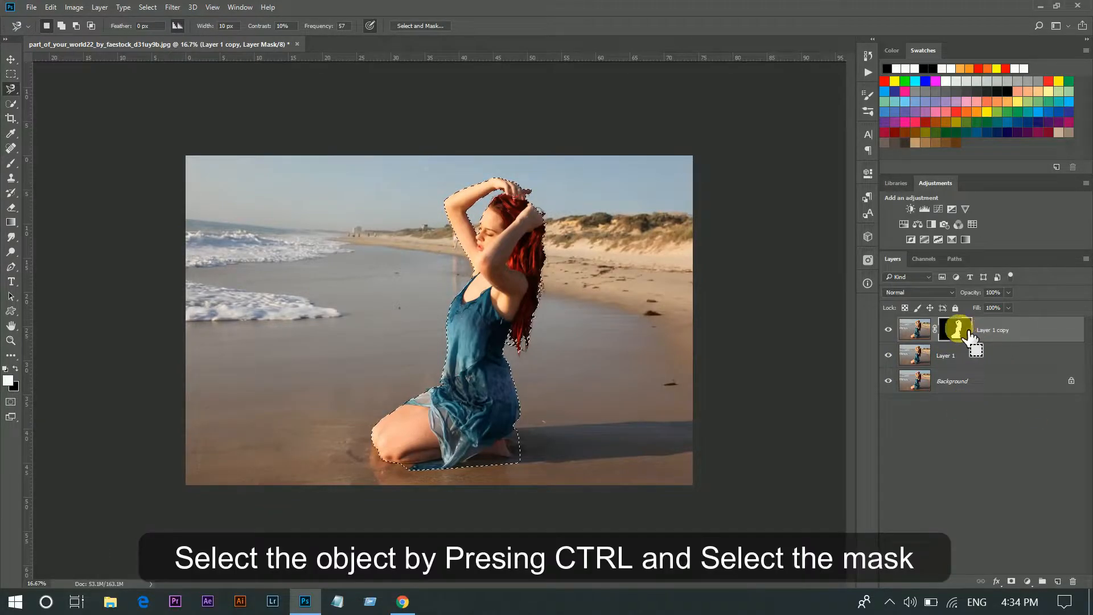
pyautogui.click(888, 329)
pyautogui.click(968, 356)
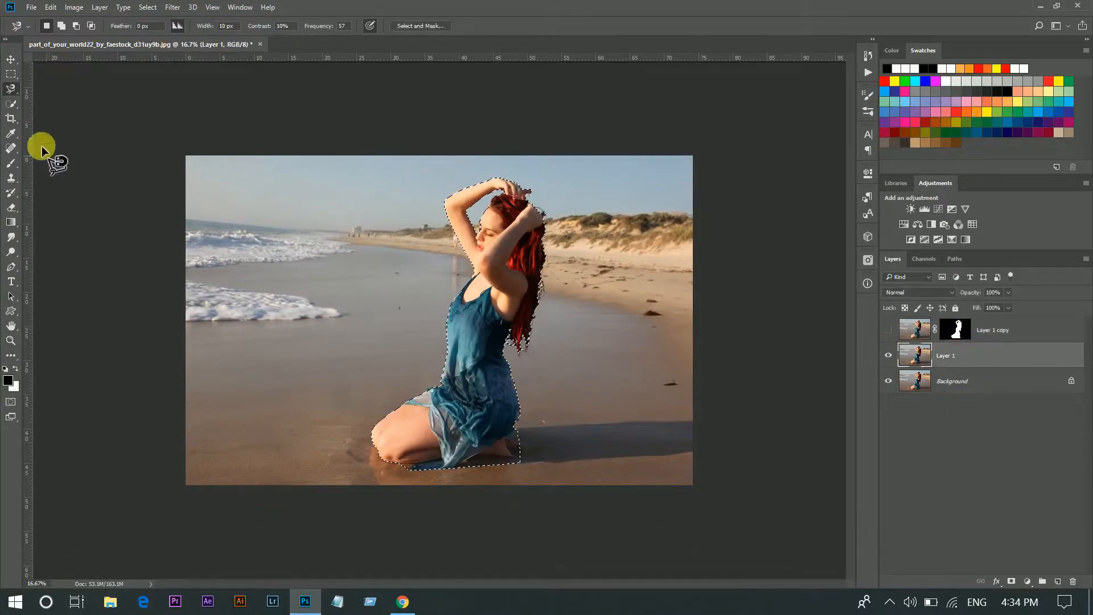
# - Expand the selection around the woman by 25 pixels
pyautogui.click(51, 6)
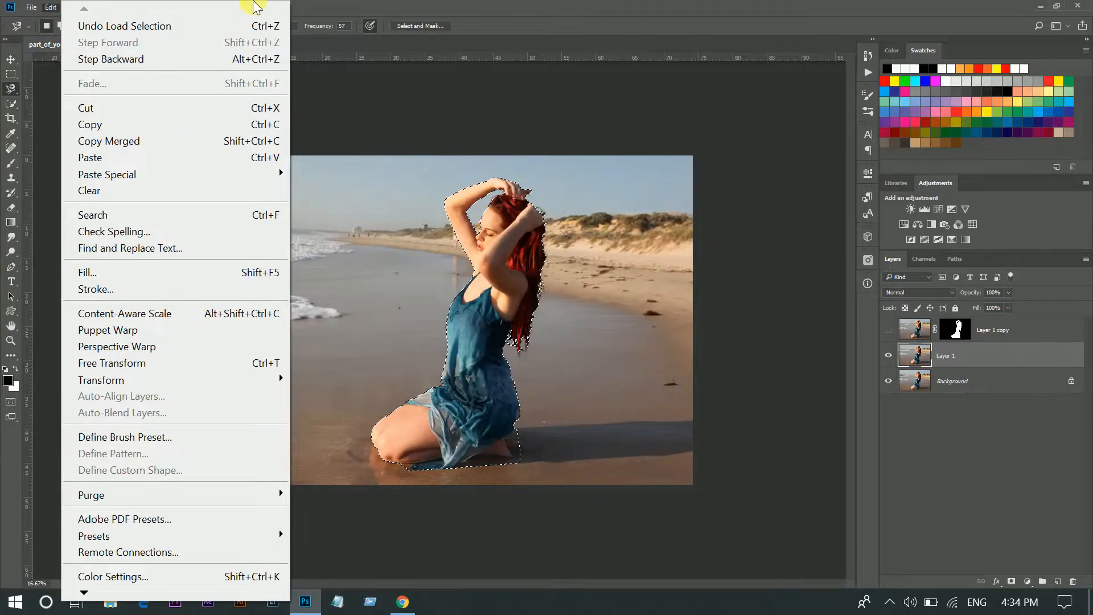
pyautogui.click(436, 4)
pyautogui.click(147, 7)
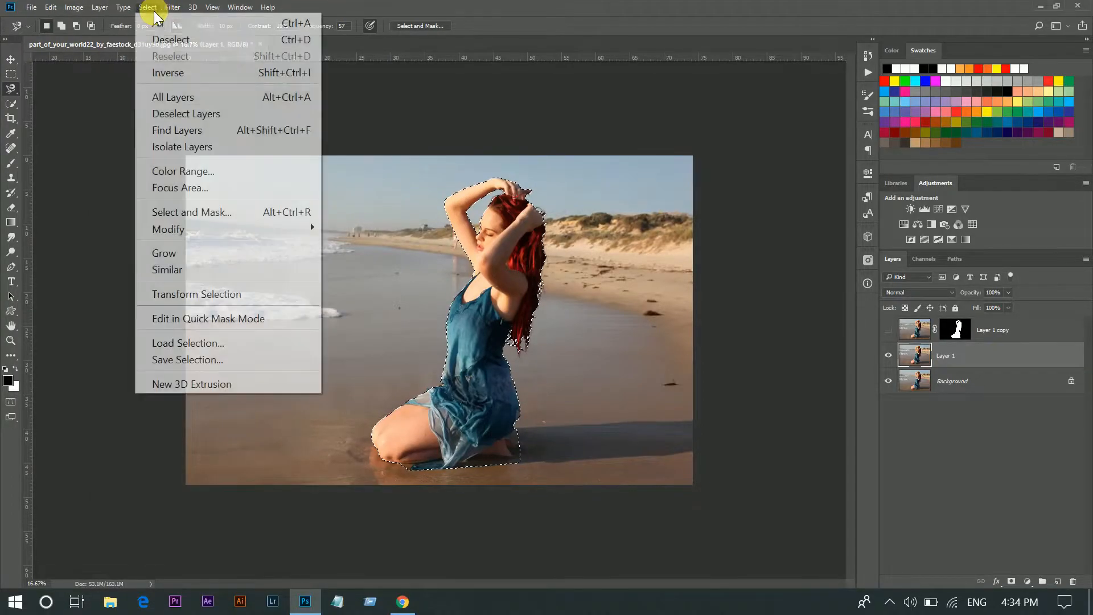
pyautogui.moveTo(306, 237)
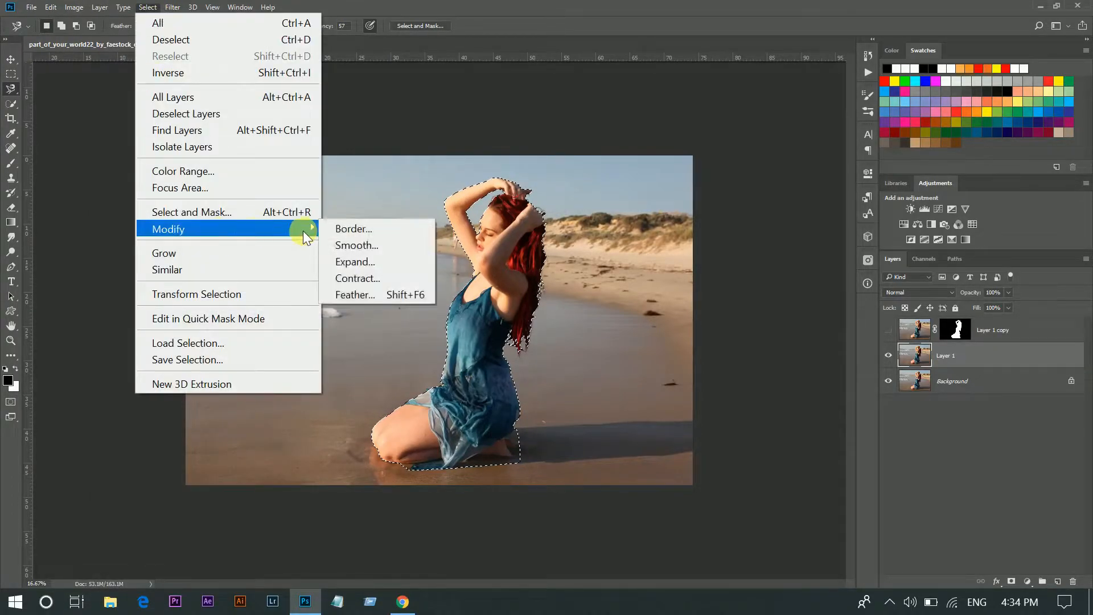
pyautogui.click(368, 262)
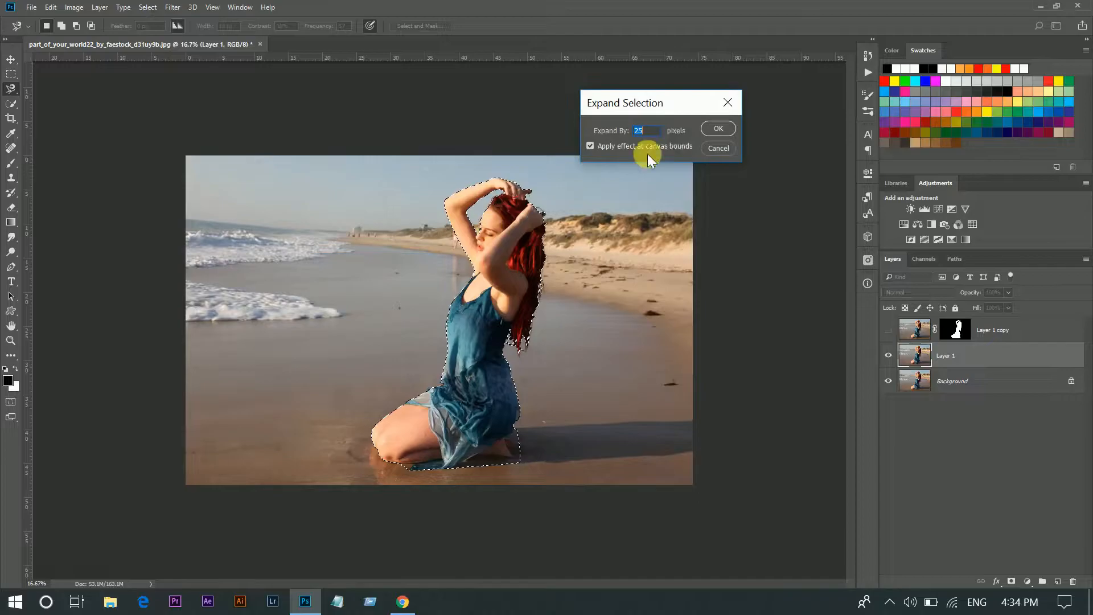
pyautogui.click(710, 125)
# - Fill the expanded selection on Layer 1 with Content-Aware at 100% opacity to remove the woman, and deselect
pyautogui.click(51, 6)
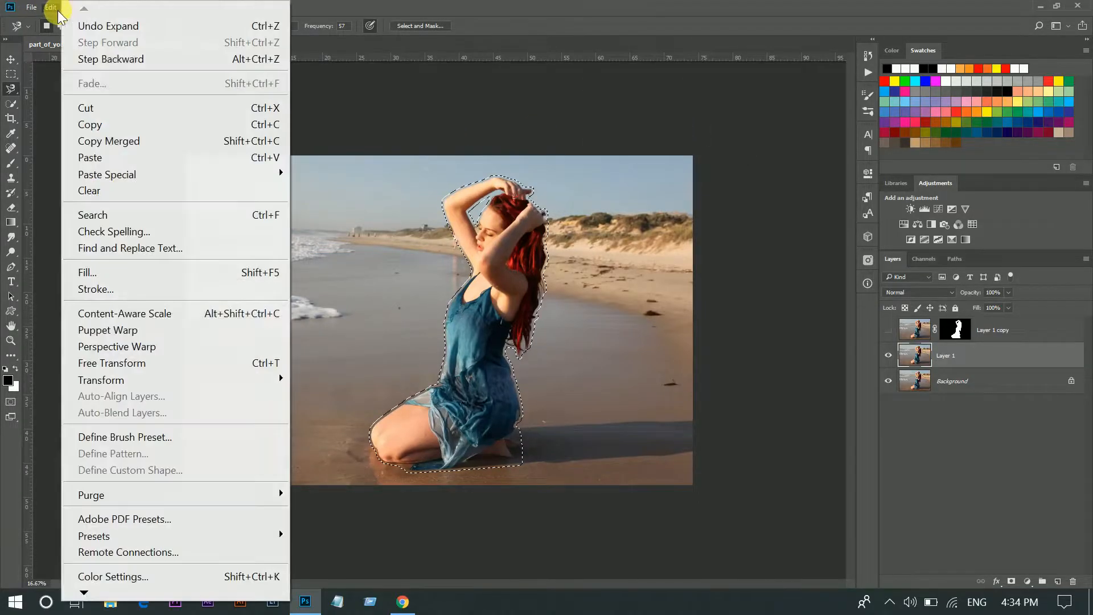
pyautogui.click(117, 270)
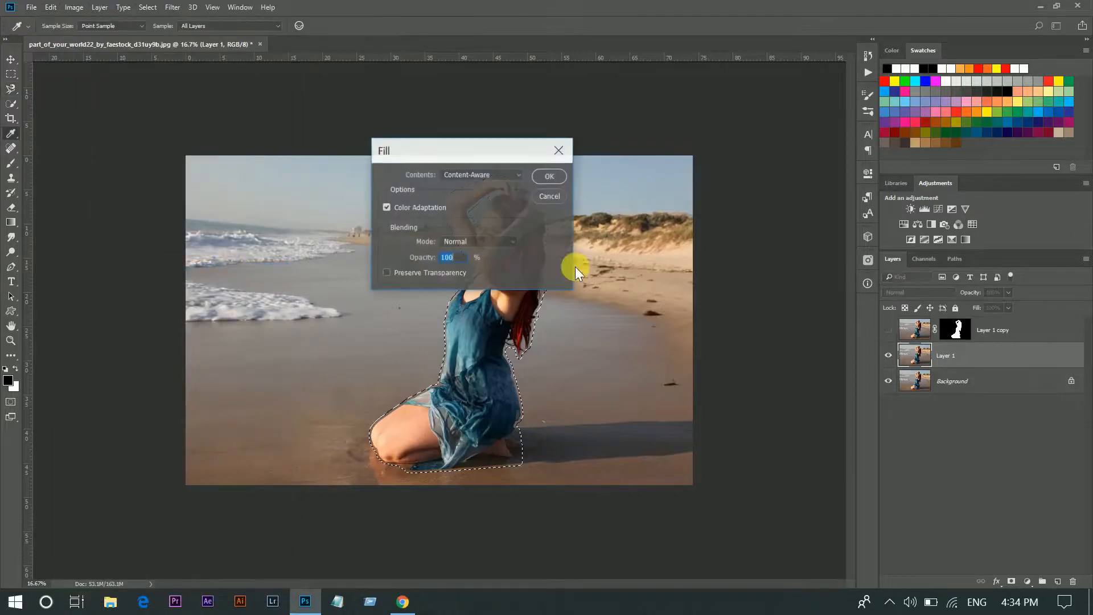
pyautogui.click(544, 175)
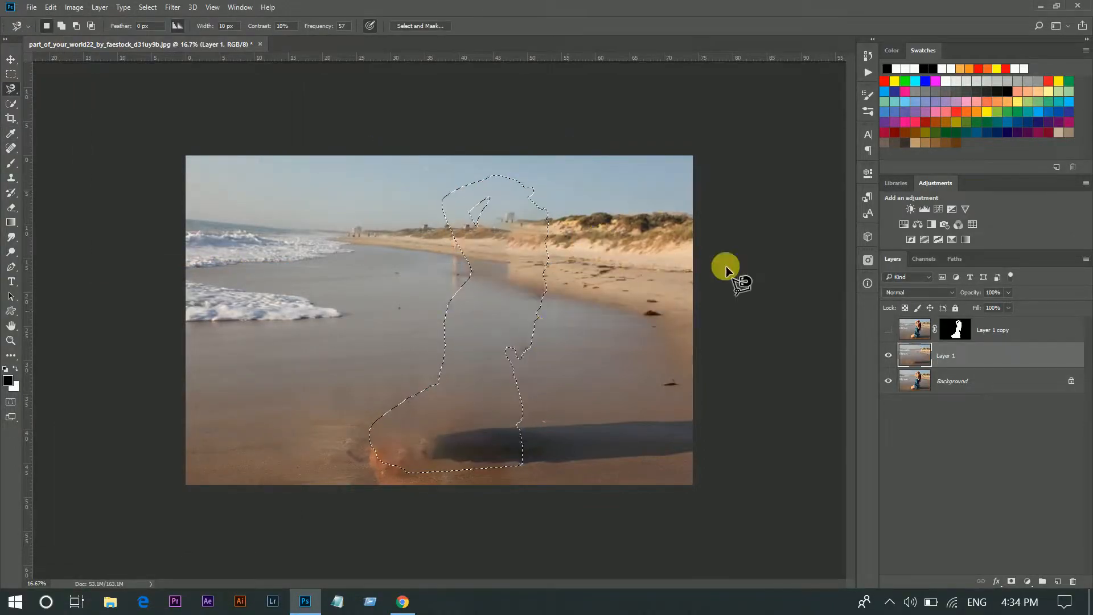
pyautogui.hotkey('ctrl', 'd')
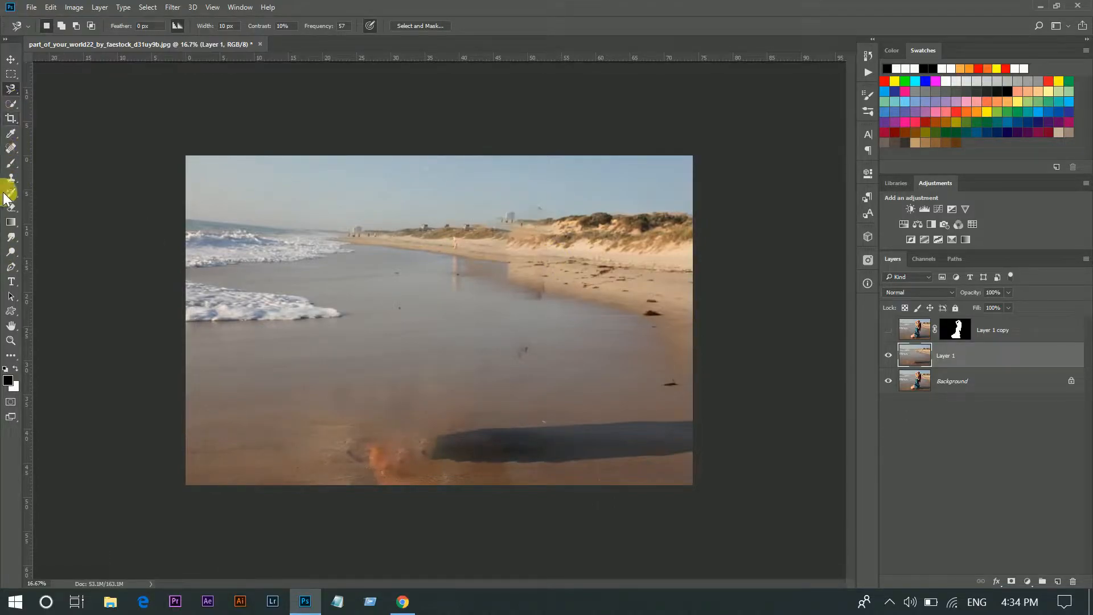
# - Clean up the leftover marks on the beach with the Clone Stamp tool and show Layer 1 copy
pyautogui.click(11, 178)
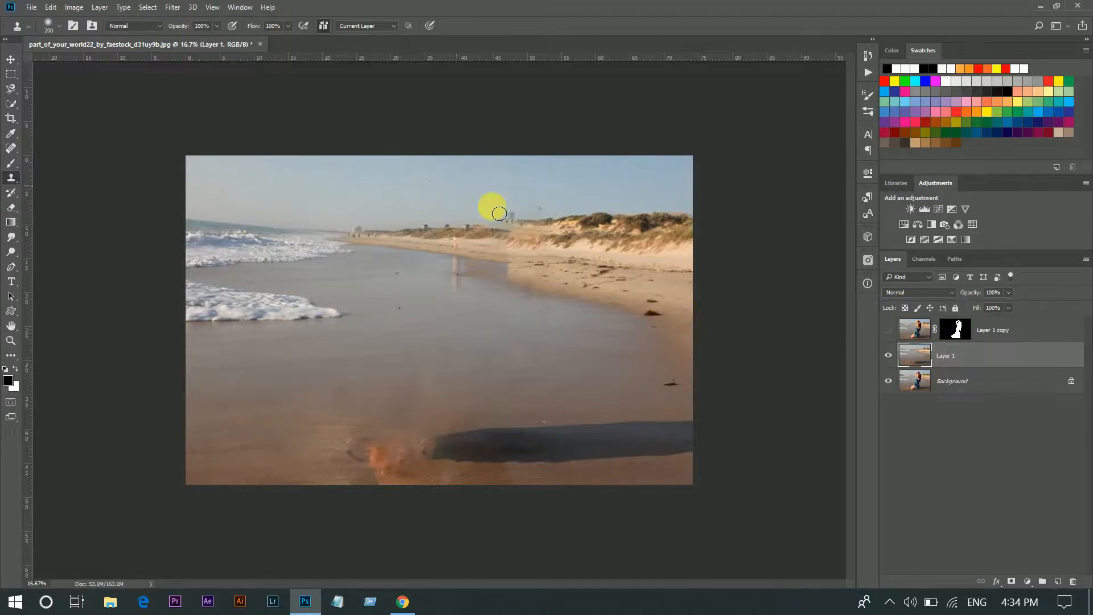
pyautogui.click(889, 335)
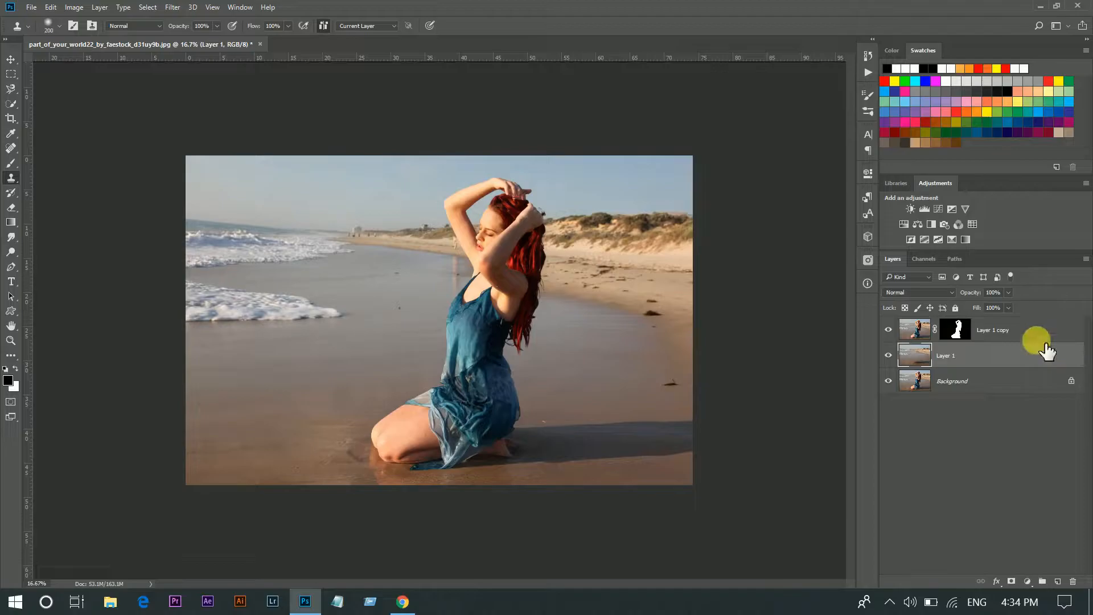
# - Extend the canvas above the sky and beyond the sea side of the photo with the Crop tool
pyautogui.click(11, 118)
pyautogui.moveTo(451, 157); pyautogui.dragTo(463, 137)
pyautogui.moveTo(192, 329); pyautogui.dragTo(166, 329)
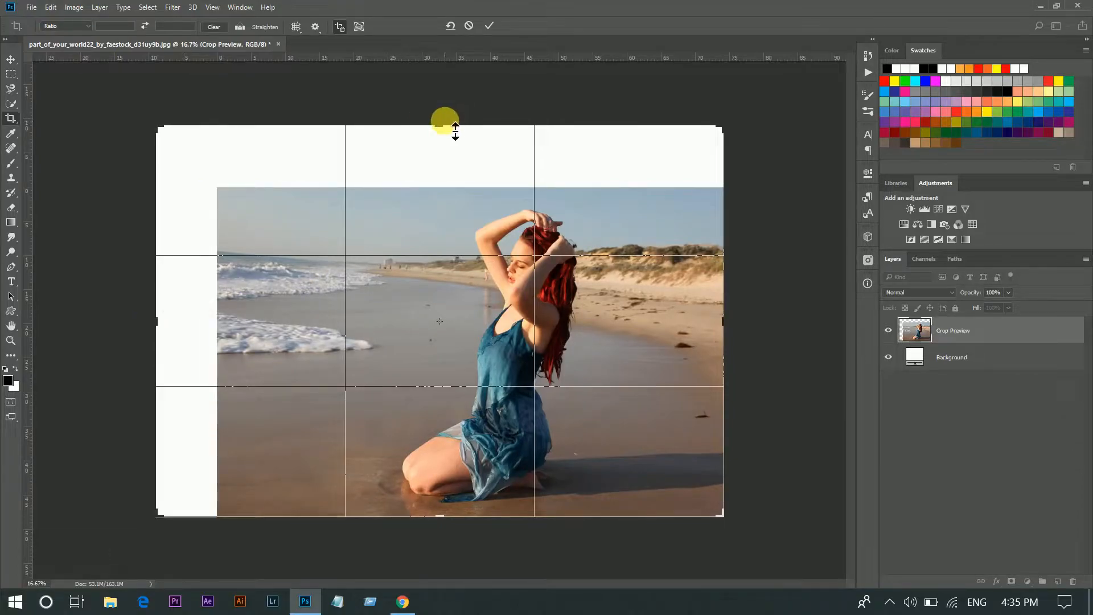
pyautogui.moveTo(450, 131); pyautogui.dragTo(451, 131)
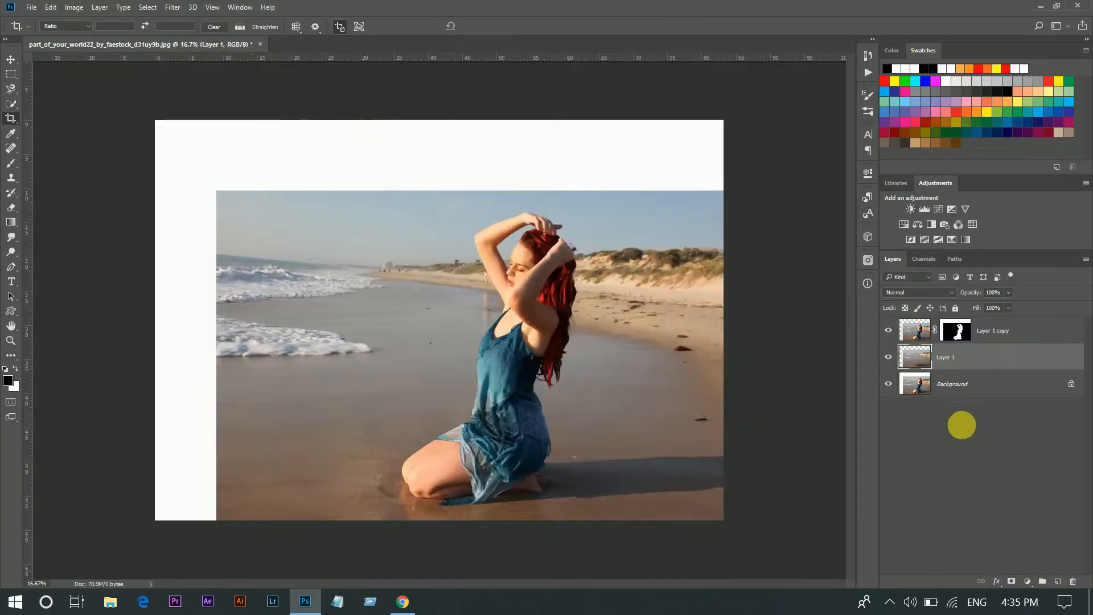
# - Fill the blank strip beside the sea on Layer 1 using a rectangular selection and Content-Aware fill, then deselect
pyautogui.click(10, 73)
pyautogui.moveTo(156, 164); pyautogui.dragTo(228, 522)
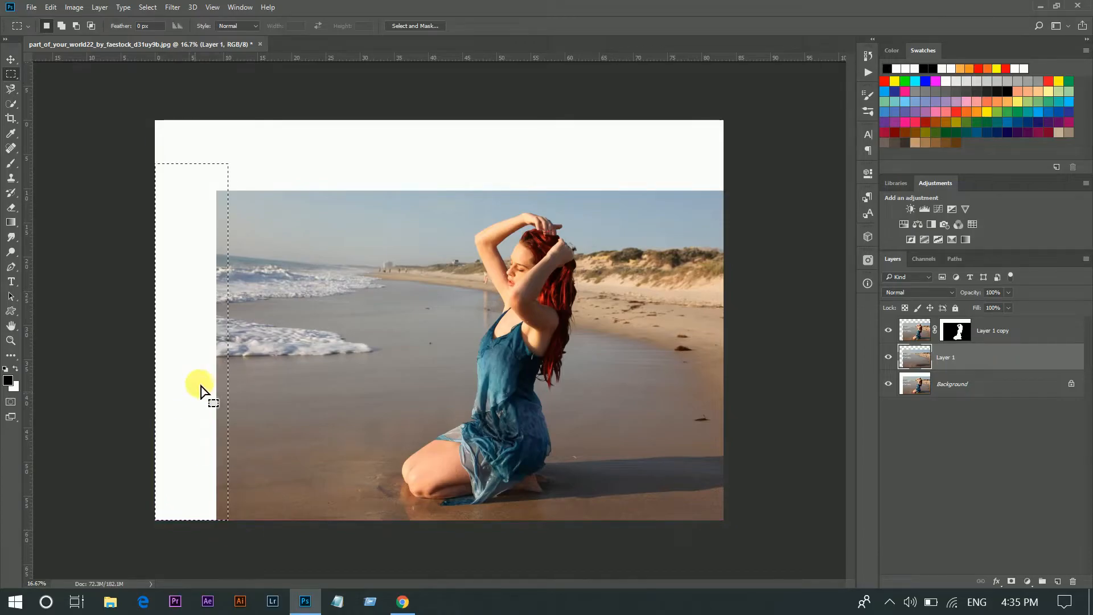
pyautogui.rightClick(193, 348)
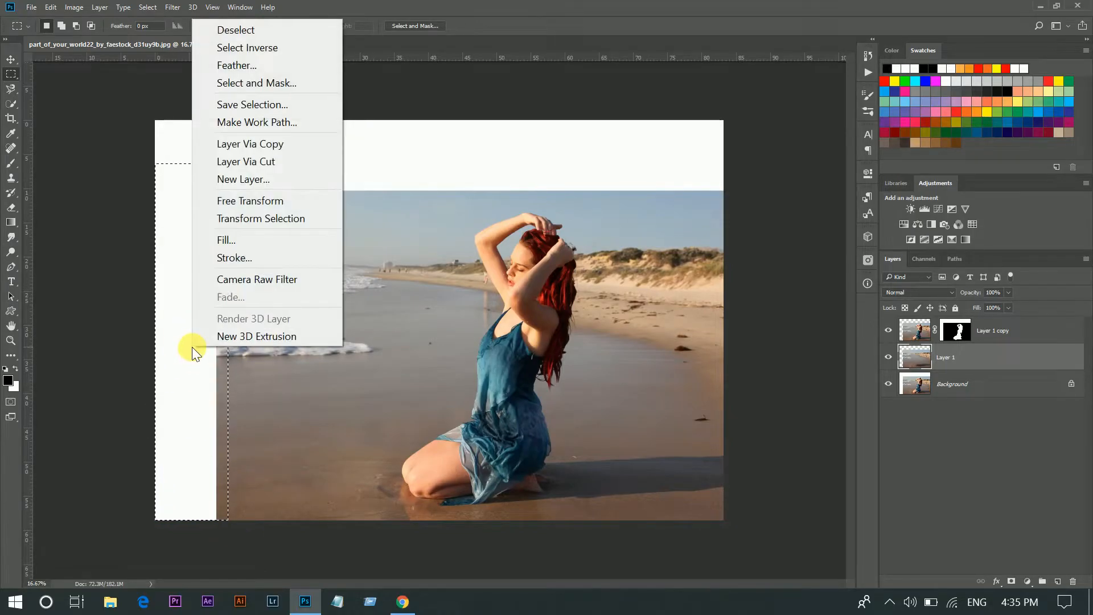
pyautogui.click(236, 242)
pyautogui.click(545, 175)
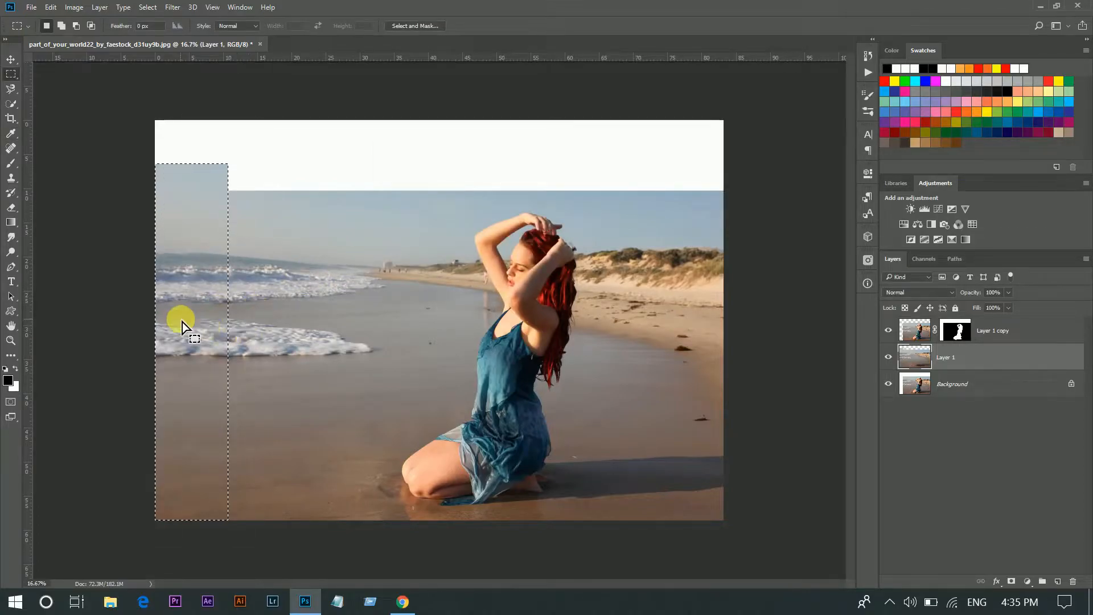
pyautogui.hotkey('ctrl', 'd')
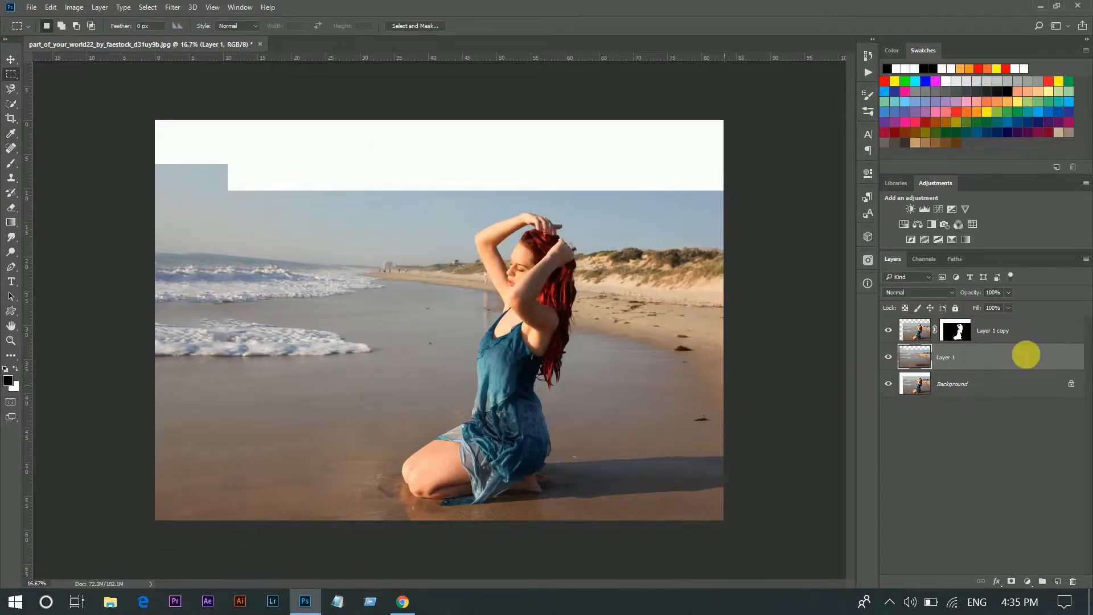
pyautogui.click(888, 330)
pyautogui.click(888, 330)
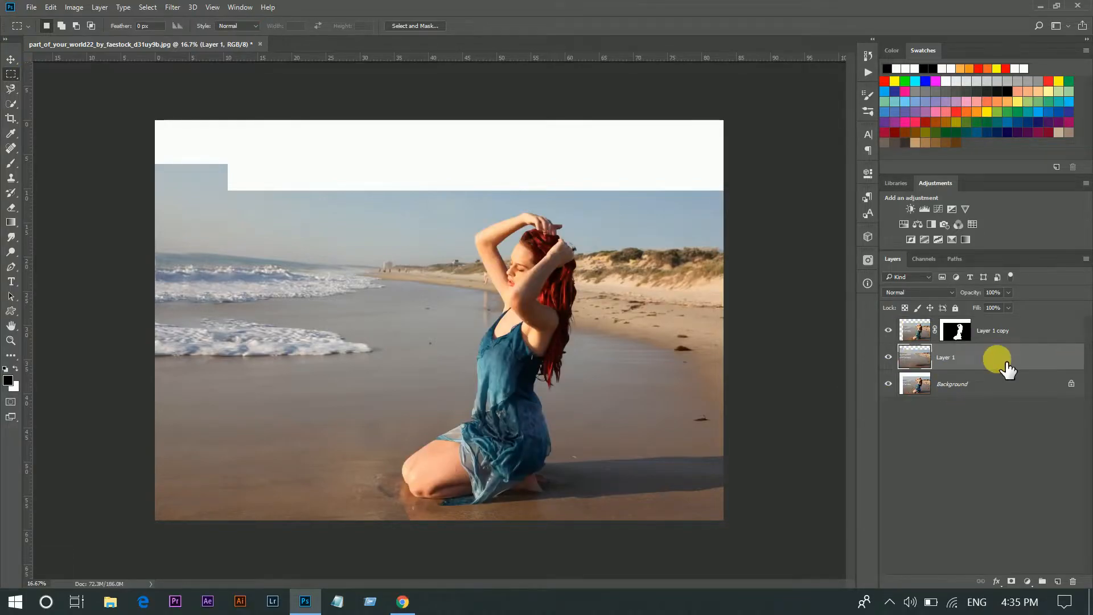
# - Place the sunset_lake_michigan_stock_2 photo above Layer 1 and scale it to about 261% so it covers the whole canvas
pyautogui.click(33, 8)
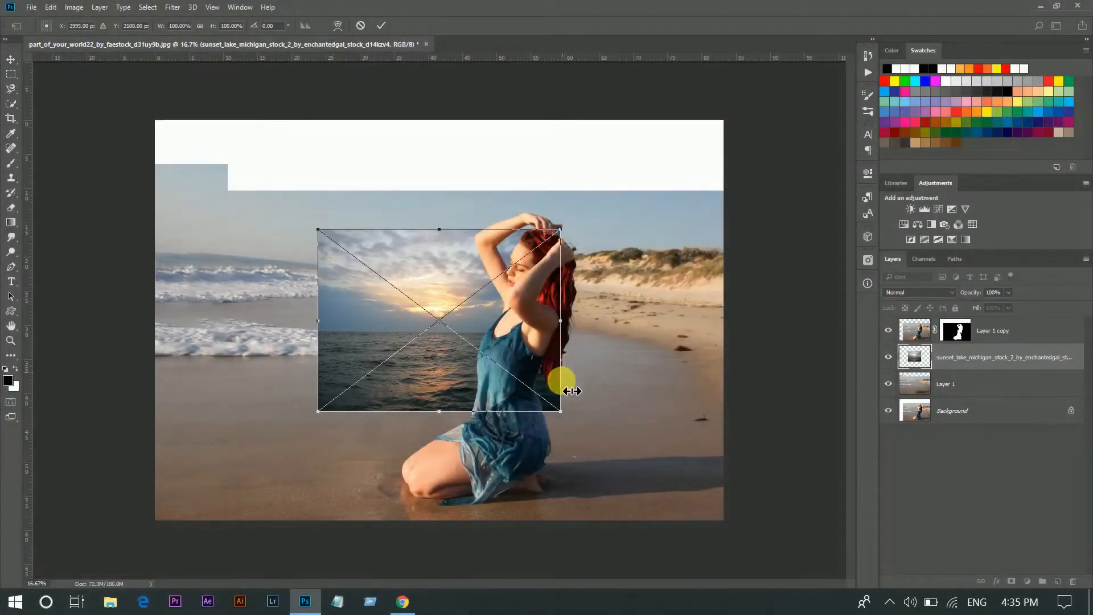
pyautogui.moveTo(572, 390); pyautogui.dragTo(773, 532)
pyautogui.moveTo(659, 434); pyautogui.dragTo(691, 397)
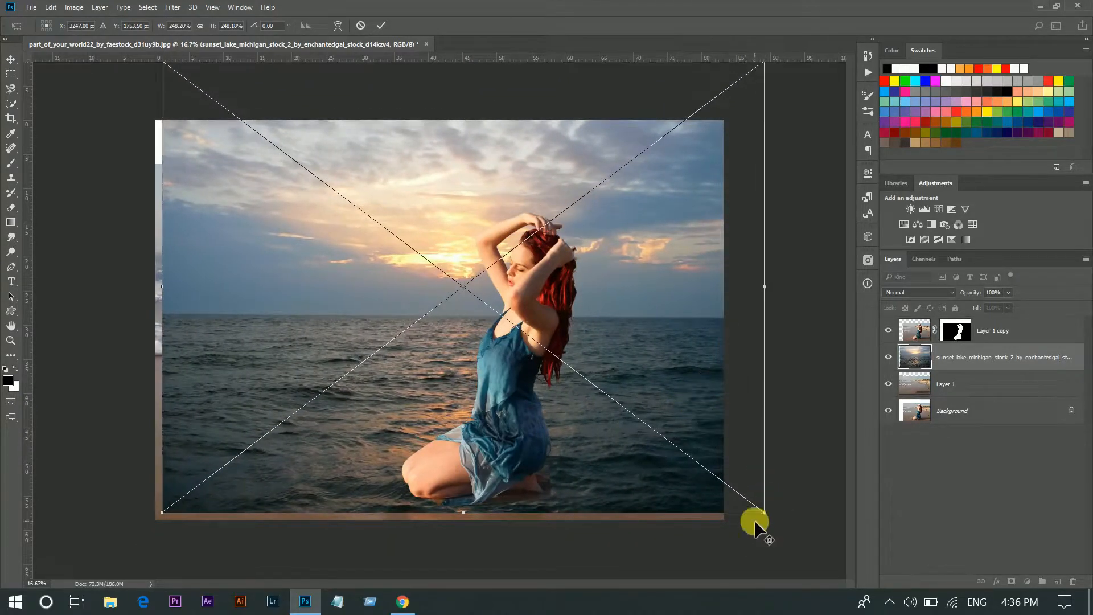
pyautogui.moveTo(769, 516); pyautogui.dragTo(785, 527)
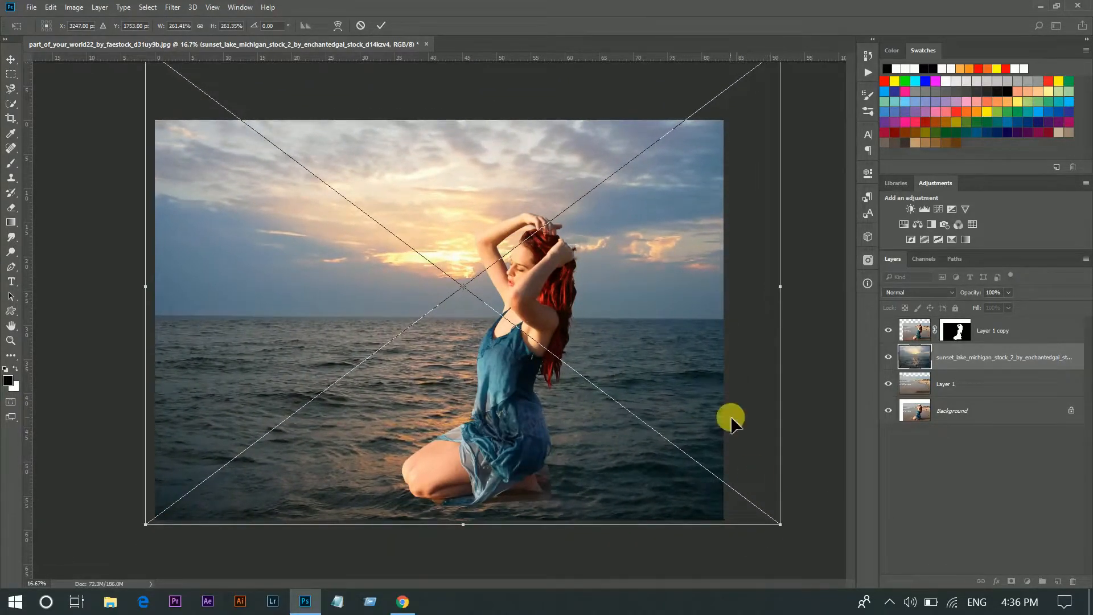
pyautogui.moveTo(732, 419); pyautogui.dragTo(736, 430)
pyautogui.press('Return')
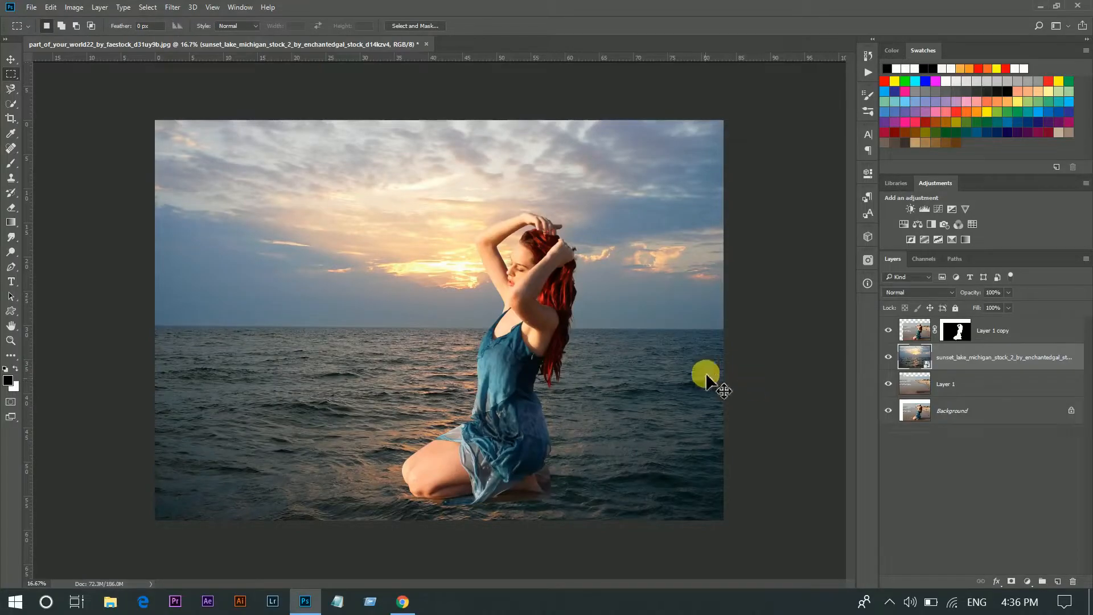
# - Move the placed sunset photo slightly upward with Free Transform to raise its horizon behind the woman
pyautogui.hotkey('ctrl', 't')
pyautogui.moveTo(647, 325); pyautogui.dragTo(649, 317)
pyautogui.press('Return')
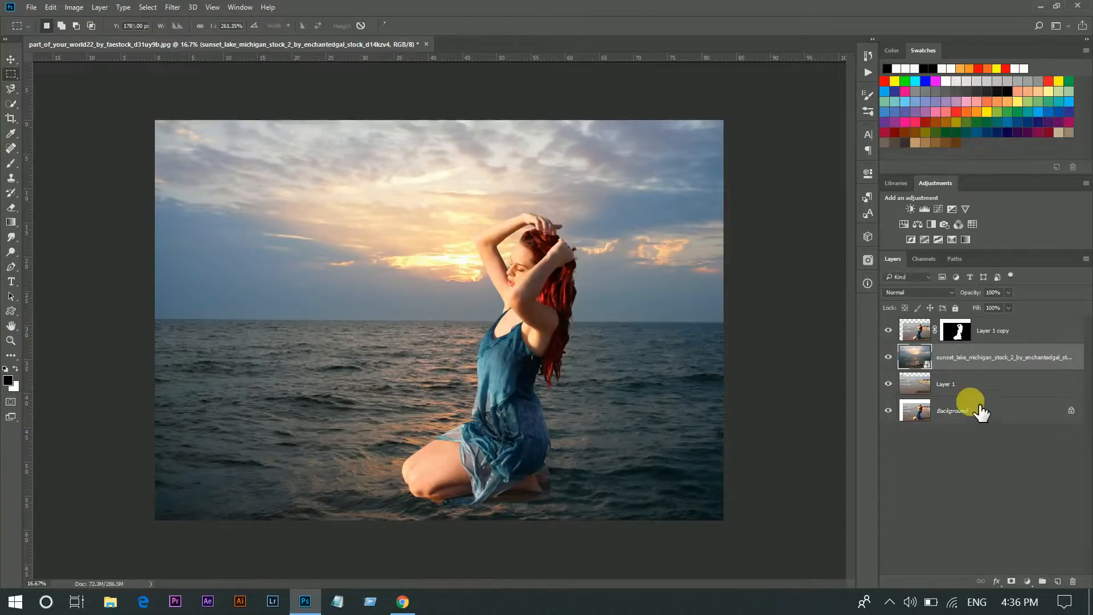
# - Add a layer mask to the sunset layer and draw Neutral Density gradients on it below the horizon to reveal the beach
pyautogui.click(1014, 585)
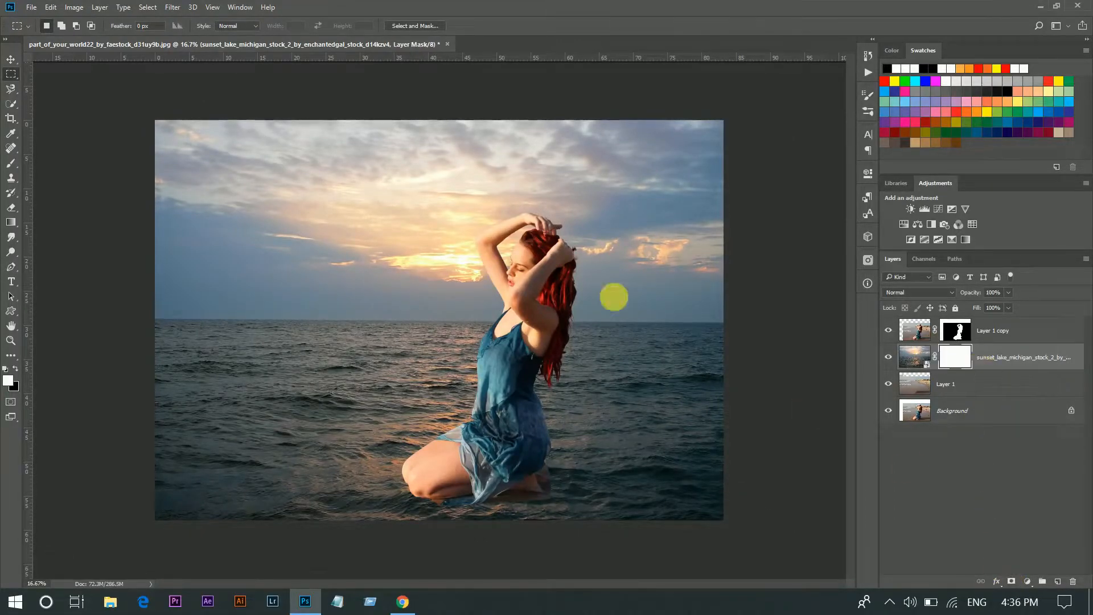
pyautogui.click(10, 224)
pyautogui.click(62, 29)
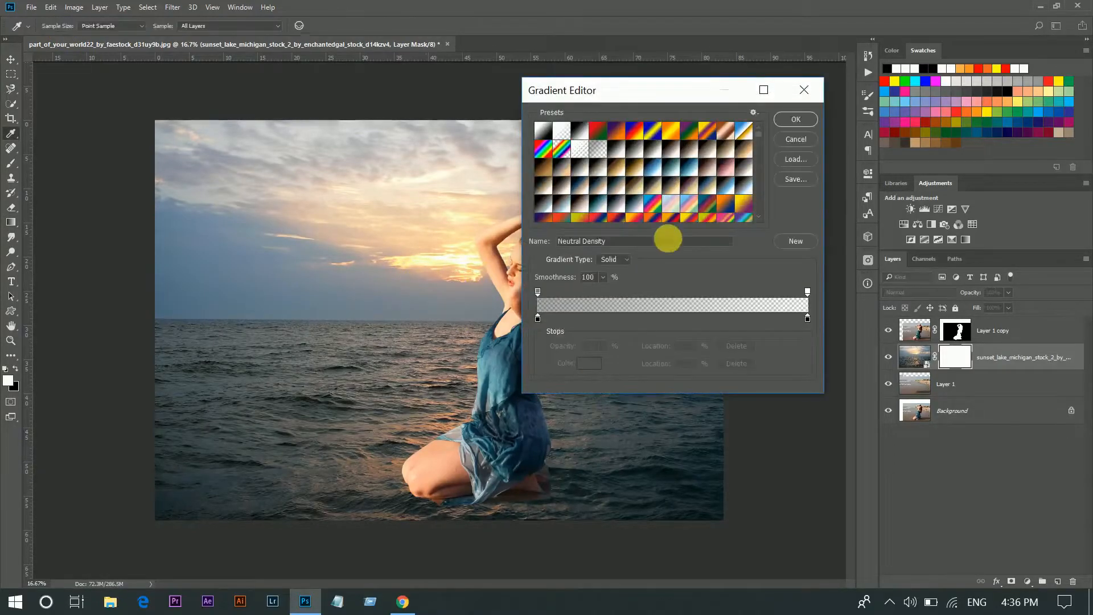
pyautogui.click(796, 118)
pyautogui.moveTo(476, 367); pyautogui.dragTo(494, 371)
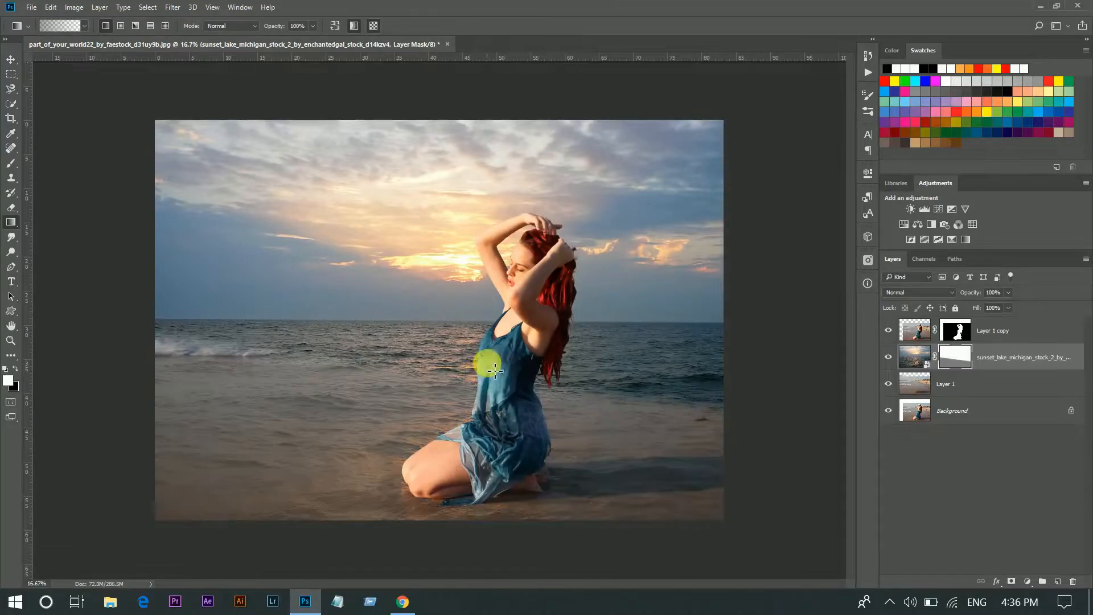
pyautogui.moveTo(472, 310); pyautogui.dragTo(473, 396)
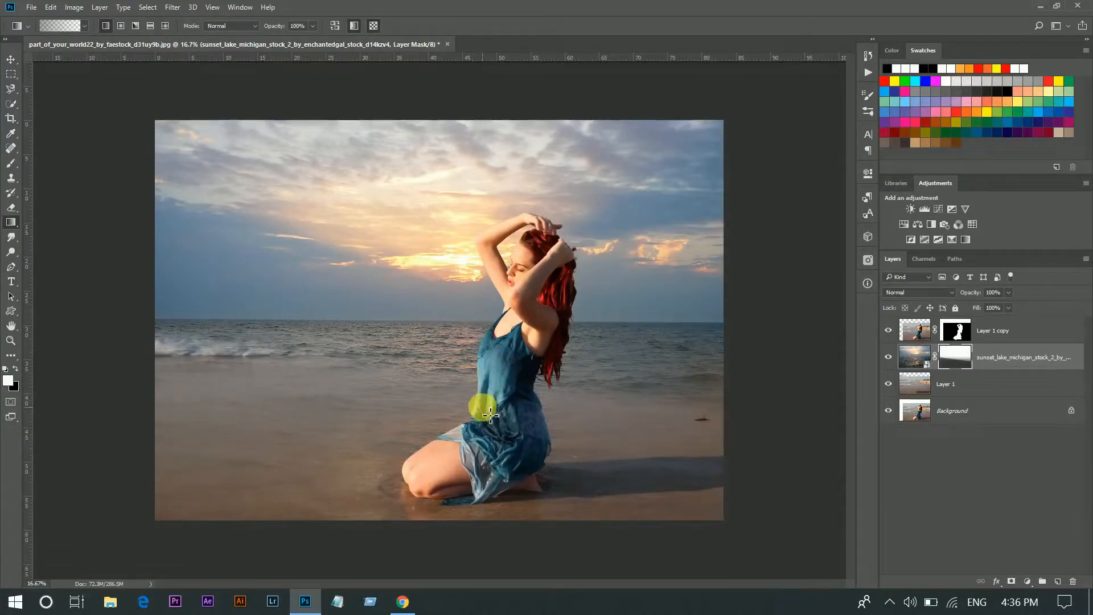
pyautogui.moveTo(457, 429); pyautogui.dragTo(485, 419)
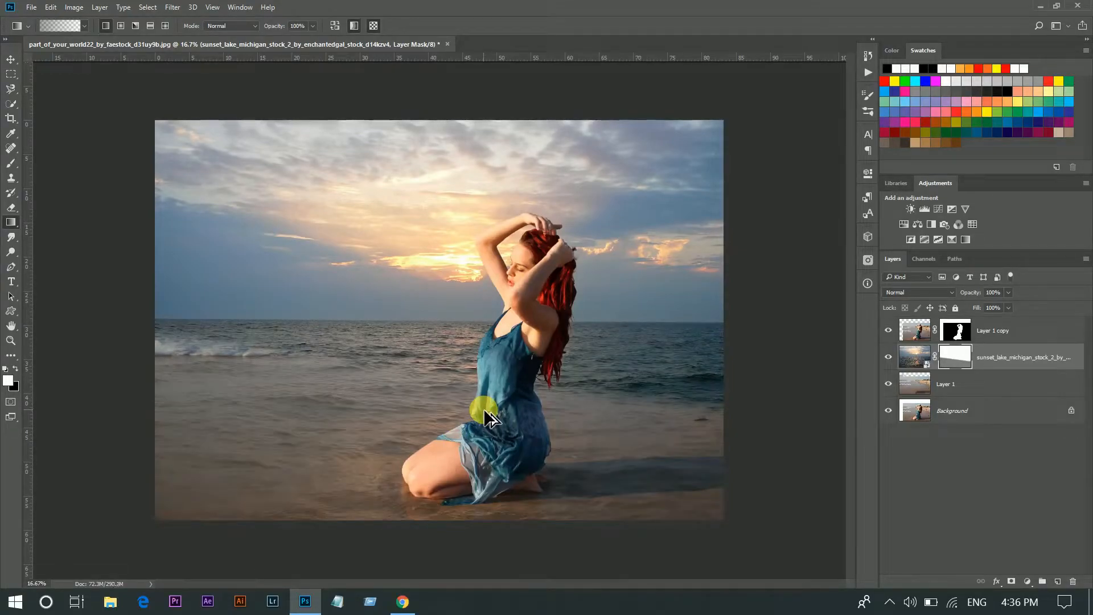
# - Redraw the sunset layer's mask gradient from the woman's knees up towards the horizon to blend the sea into the sand
pyautogui.moveTo(458, 472); pyautogui.dragTo(456, 371)
pyautogui.moveTo(472, 454); pyautogui.dragTo(479, 338)
pyautogui.moveTo(478, 457); pyautogui.dragTo(470, 351)
pyautogui.moveTo(467, 442); pyautogui.dragTo(466, 350)
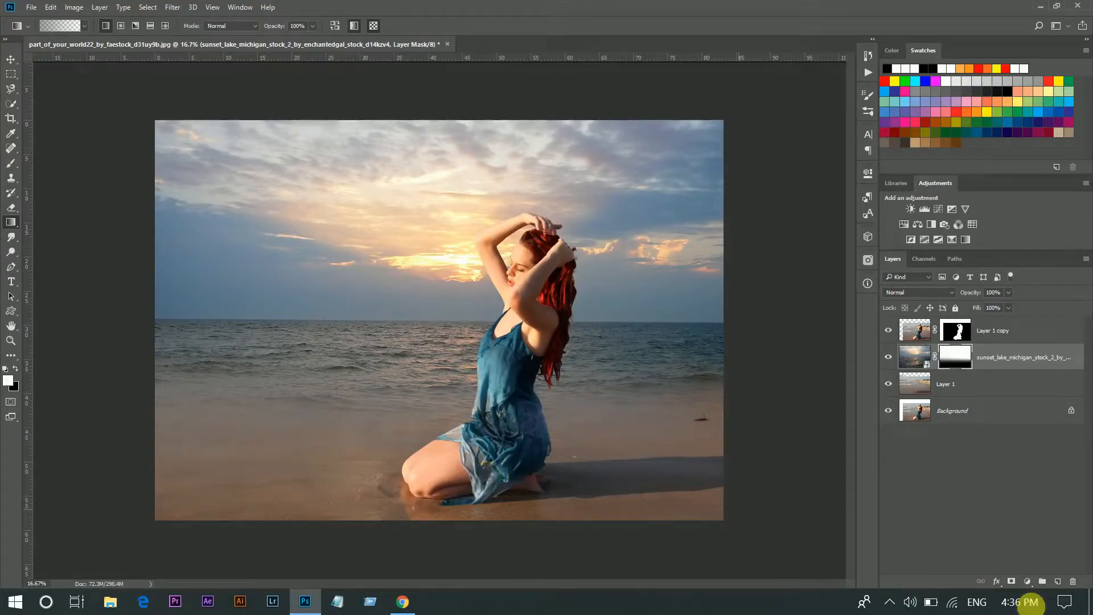
pyautogui.click(889, 358)
pyautogui.click(888, 357)
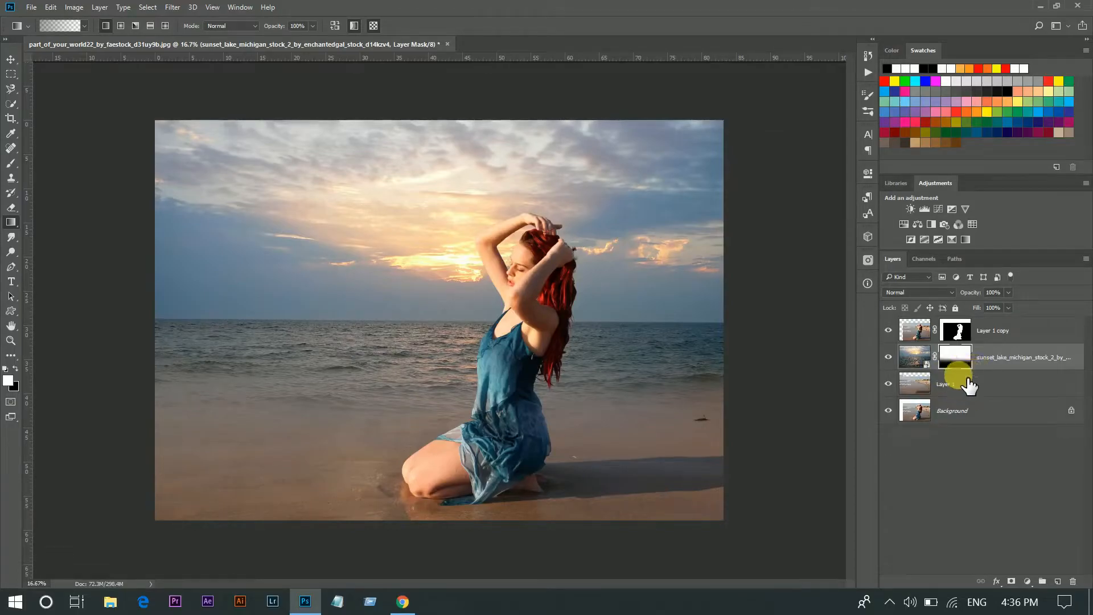
# - Merge the sunset layer with Layer 1 into one background layer and check it against the original photo
pyautogui.keyDown('ctrl'); pyautogui.click(995, 385); pyautogui.keyUp('ctrl')
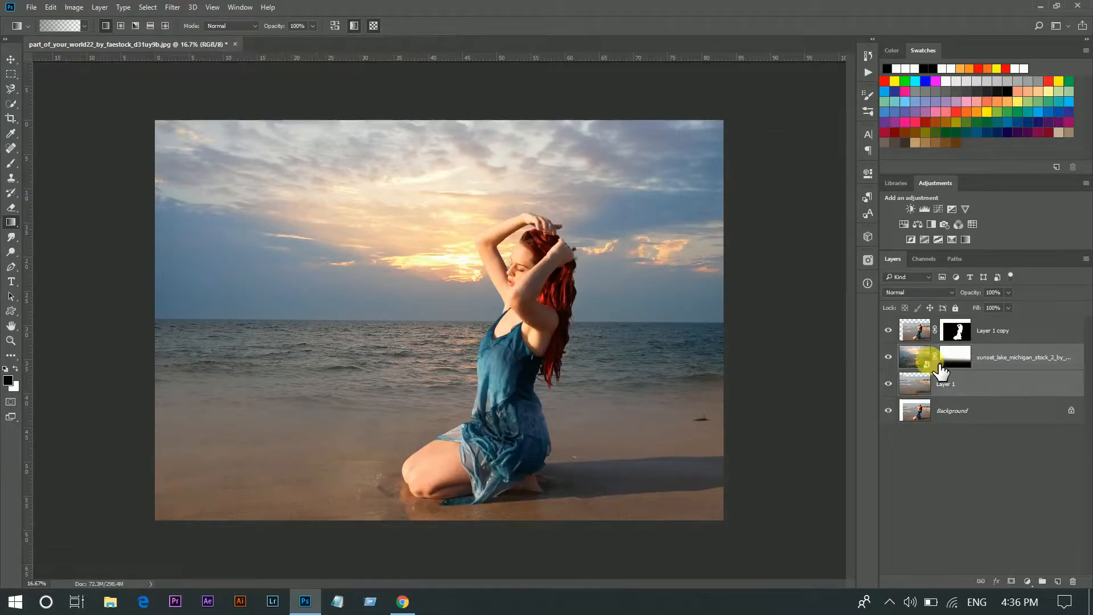
pyautogui.rightClick(996, 359)
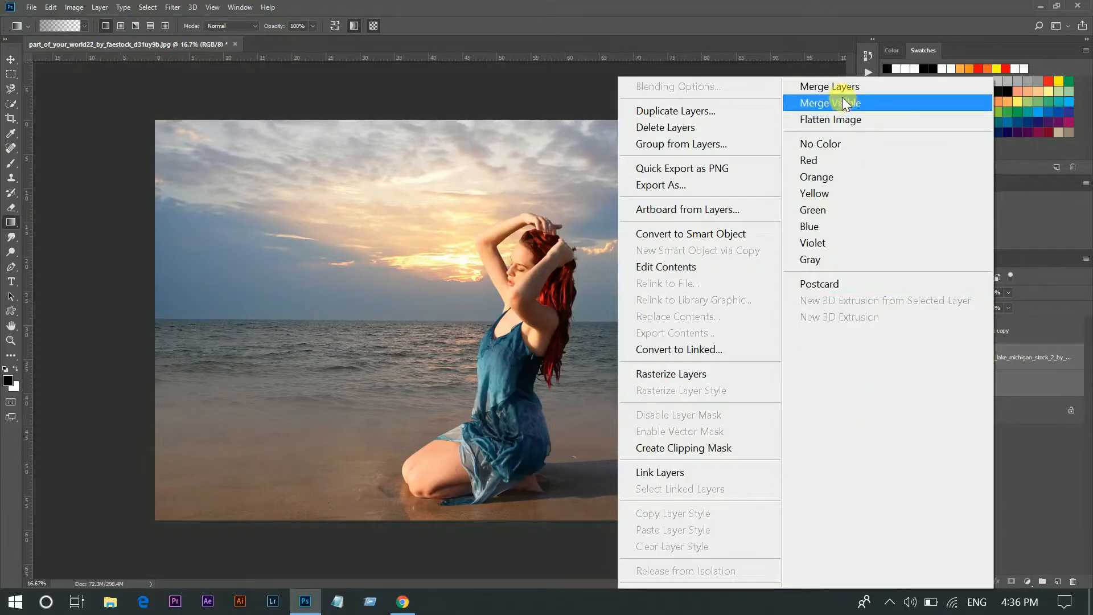
pyautogui.click(832, 80)
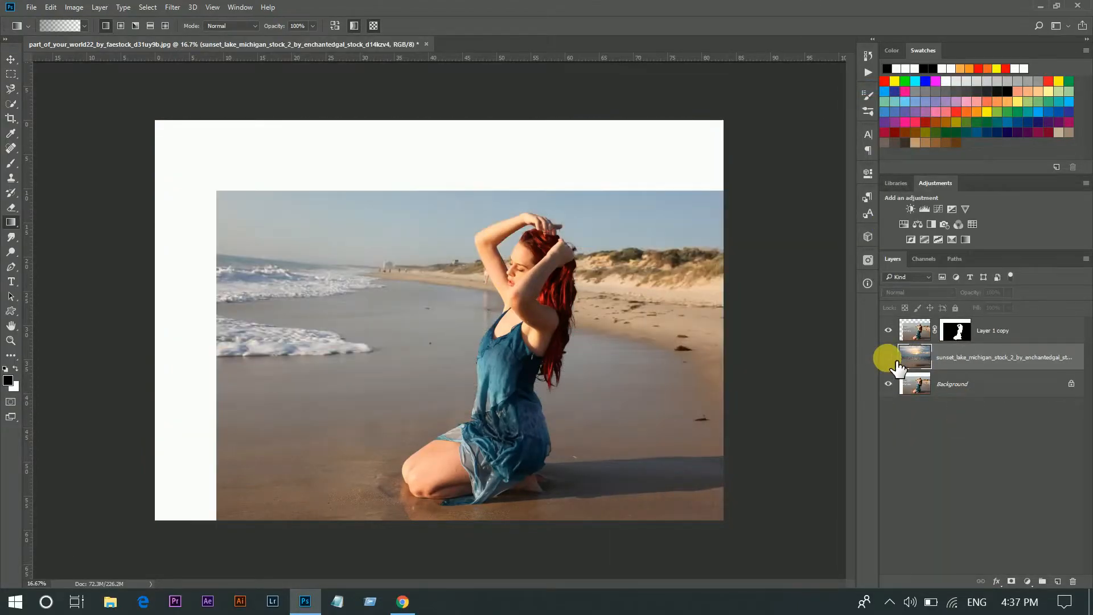
pyautogui.click(889, 357)
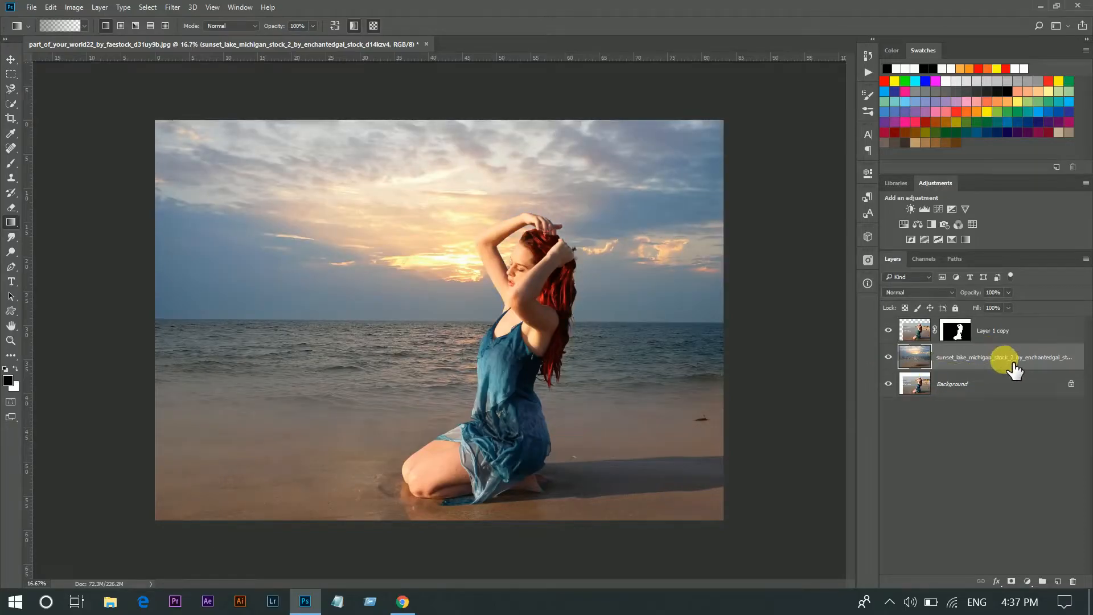
# - Start a Tilt-Shift blur on the merged background, centre its focus on the woman's knees and set the blur to 167 px
pyautogui.click(171, 7)
pyautogui.moveTo(312, 215)
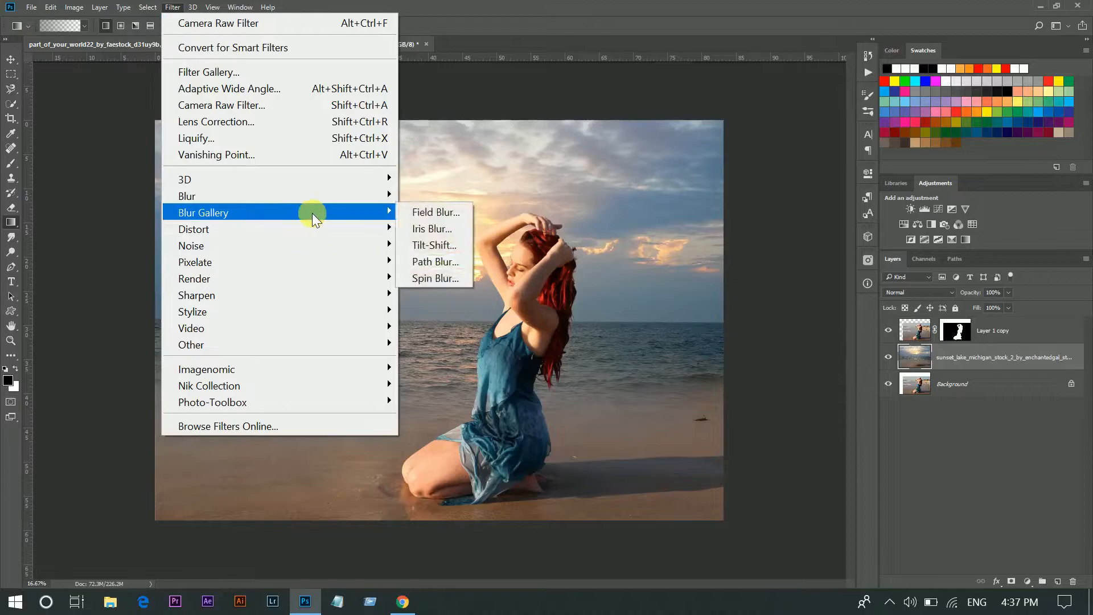
pyautogui.click(435, 245)
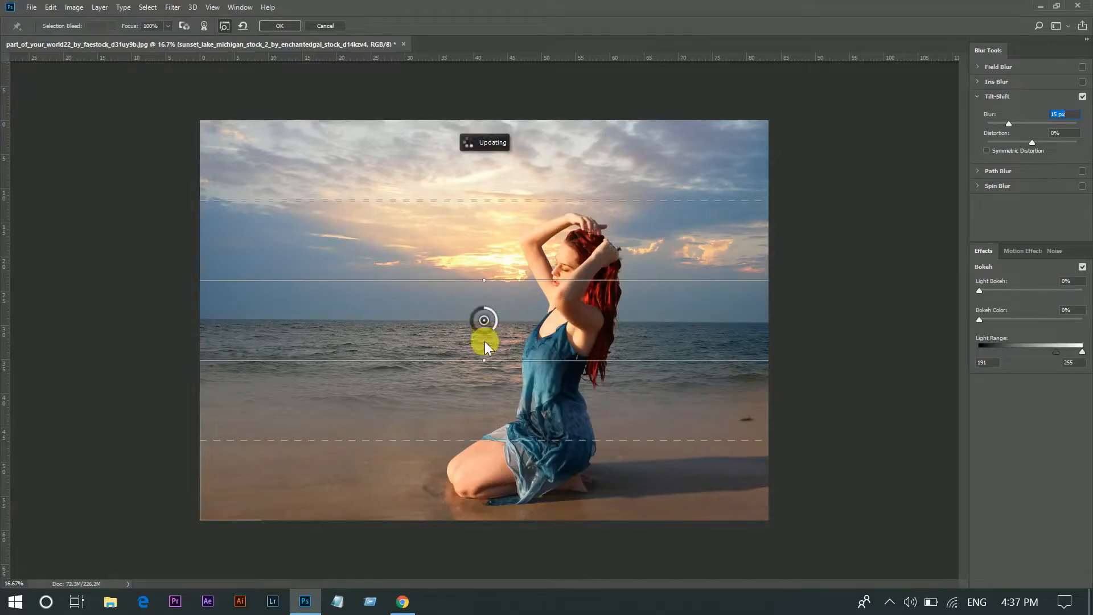
pyautogui.moveTo(482, 319); pyautogui.dragTo(479, 381)
pyautogui.moveTo(470, 440); pyautogui.dragTo(467, 484)
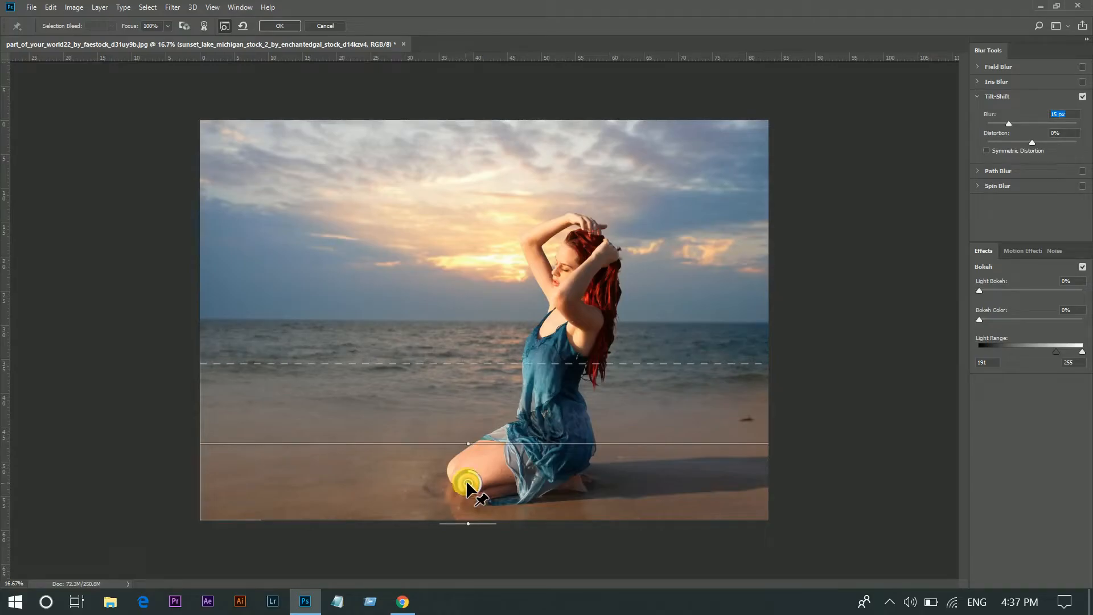
pyautogui.moveTo(1037, 123); pyautogui.dragTo(1040, 123)
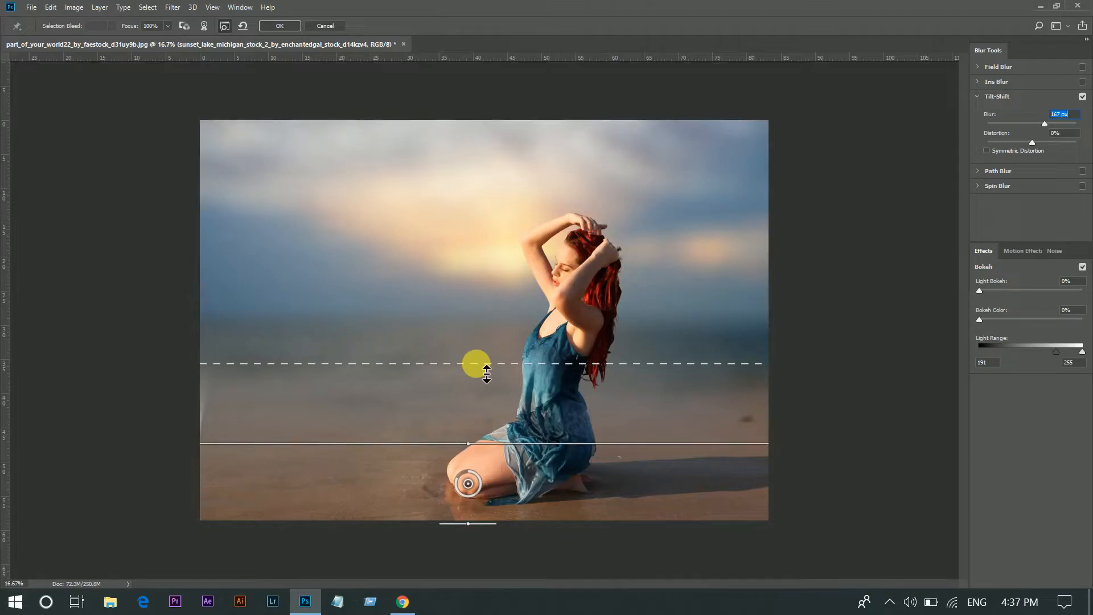
# - Adjust the Tilt-Shift focus and transition lines above the knees, apply the blur, and compare the background with the original photo
pyautogui.moveTo(487, 374); pyautogui.dragTo(489, 360)
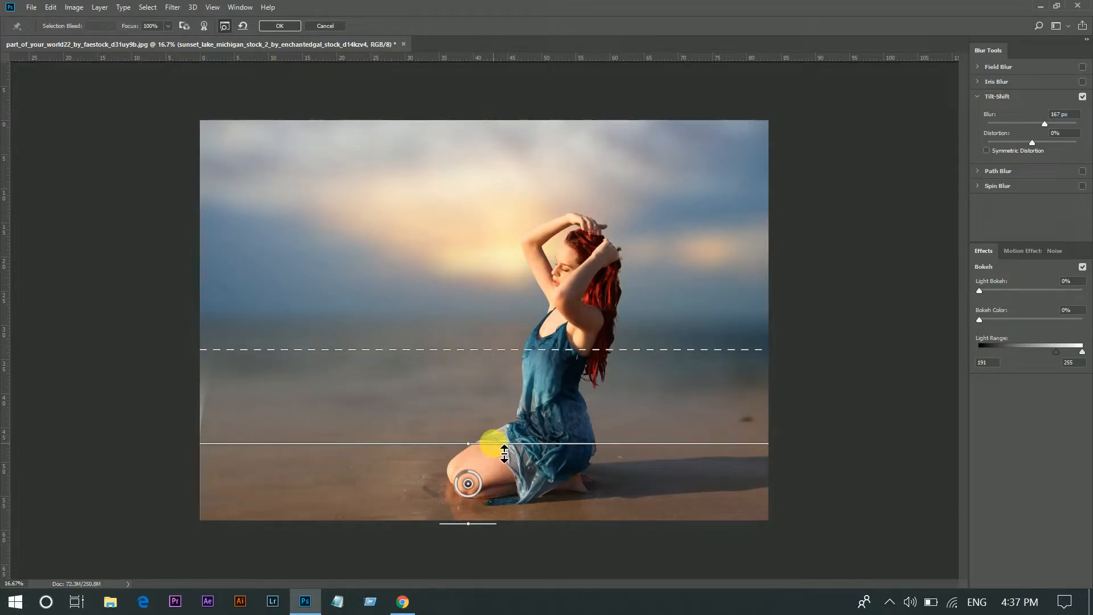
pyautogui.moveTo(497, 443); pyautogui.dragTo(496, 412)
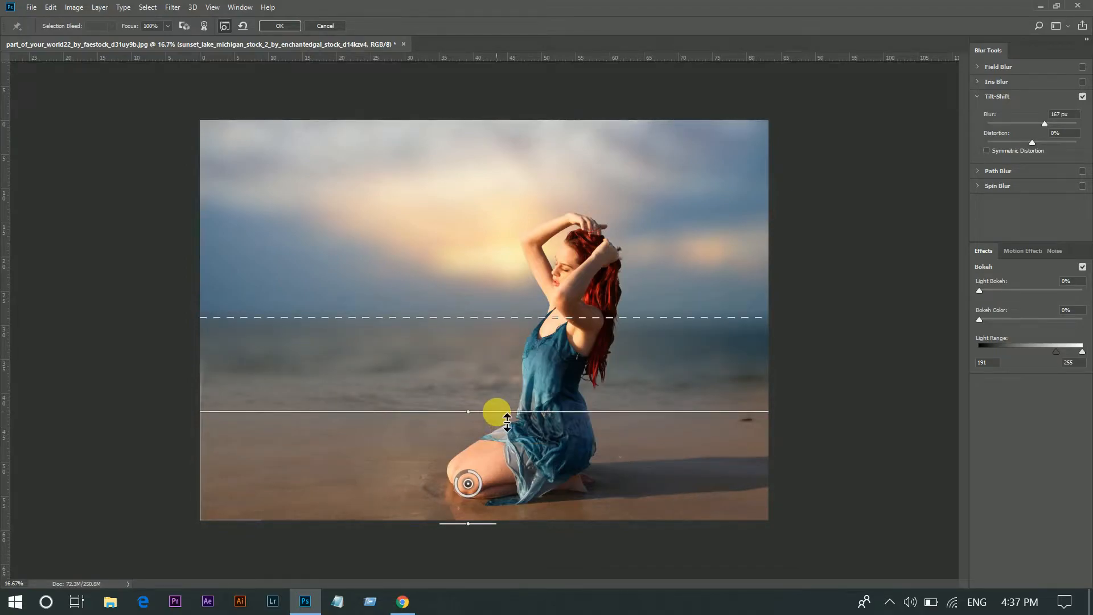
pyautogui.moveTo(493, 420); pyautogui.dragTo(496, 455)
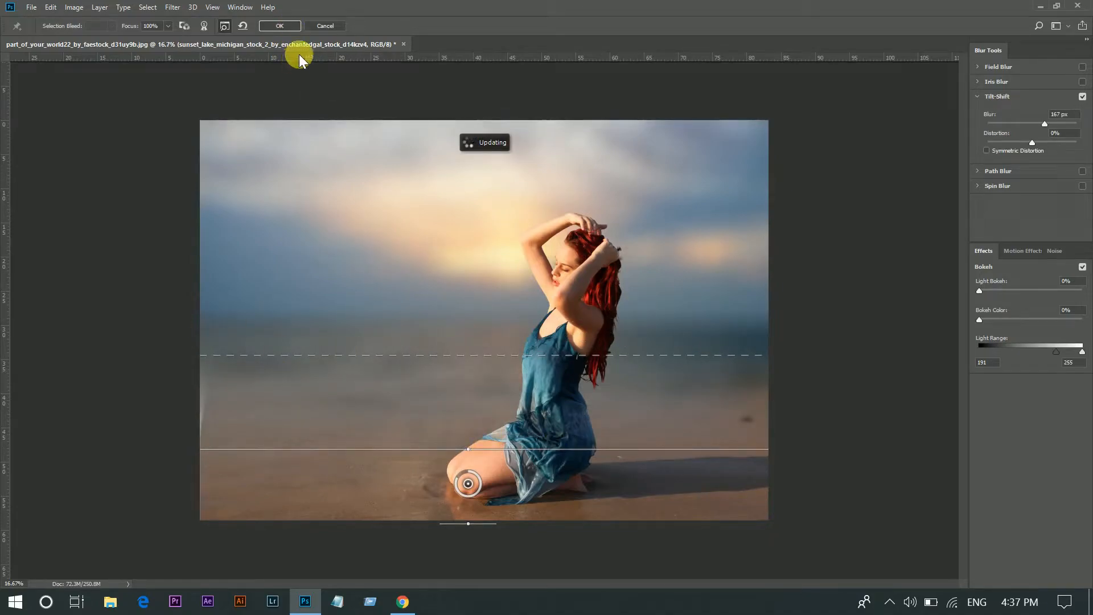
pyautogui.click(283, 27)
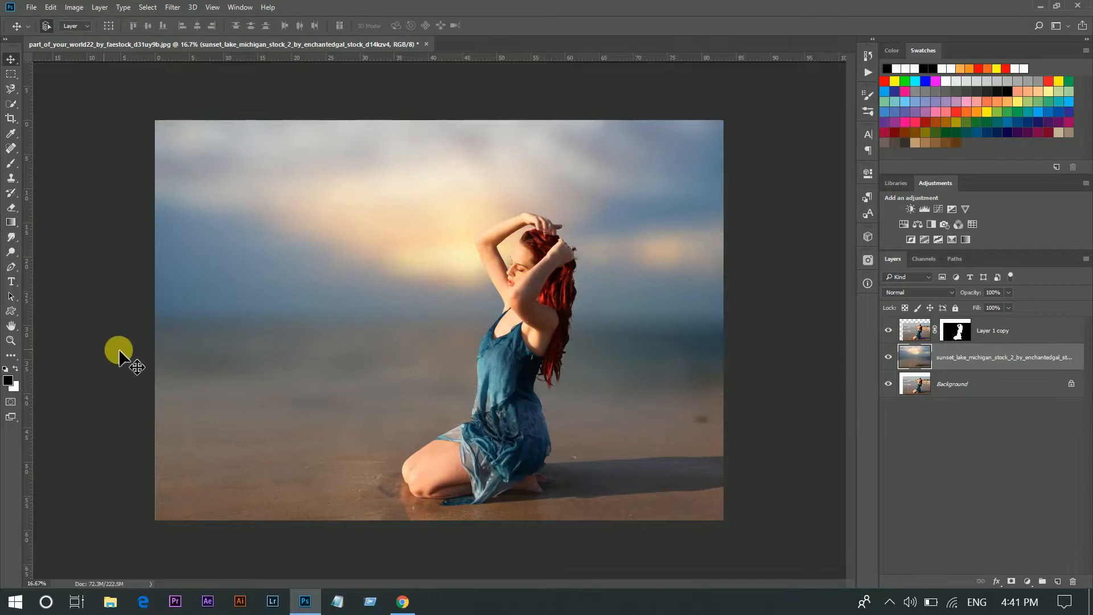
pyautogui.click(888, 357)
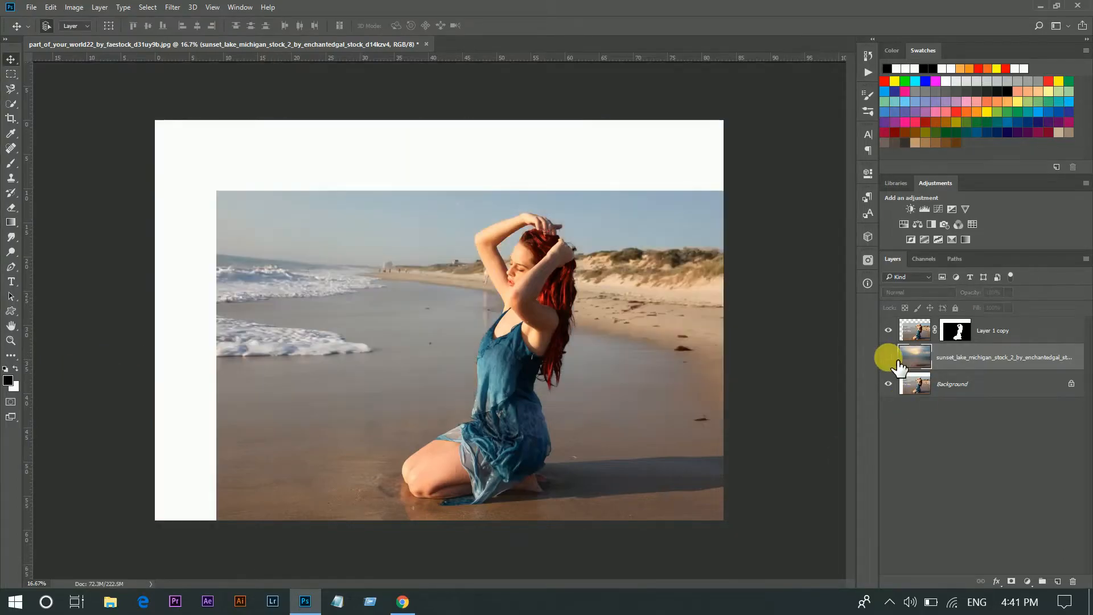
pyautogui.click(888, 357)
pyautogui.click(889, 357)
pyautogui.click(888, 357)
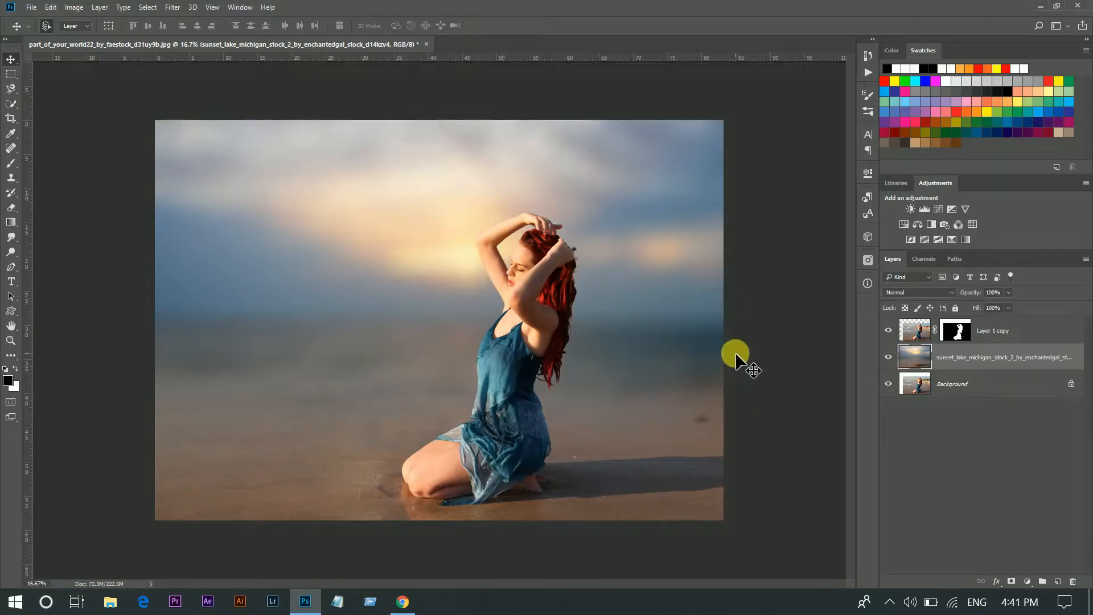
# - Add a Color Lookup adjustment layer above Layer 1 copy, try the FoggyNight.3DL LUT, and settle on HorrorBlue.3DL
pyautogui.click(1019, 334)
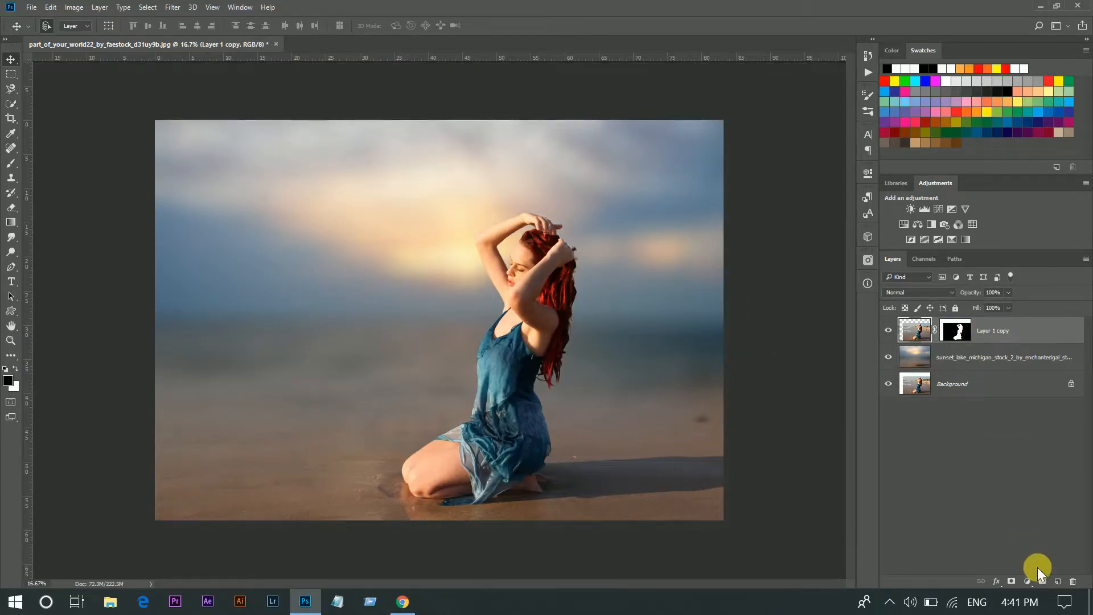
pyautogui.click(1029, 581)
pyautogui.click(1000, 478)
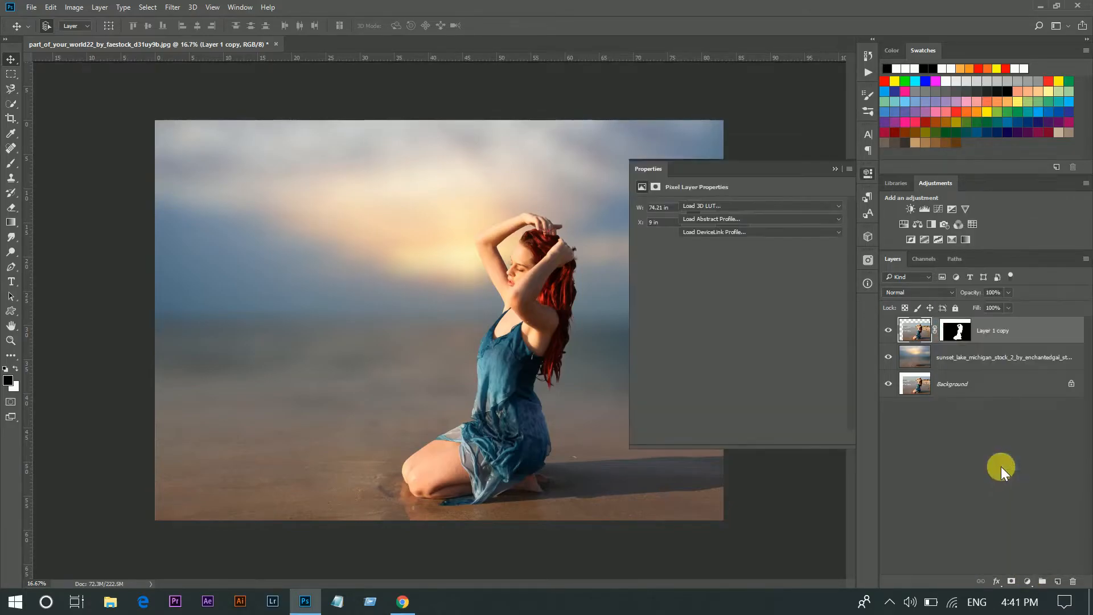
pyautogui.click(794, 205)
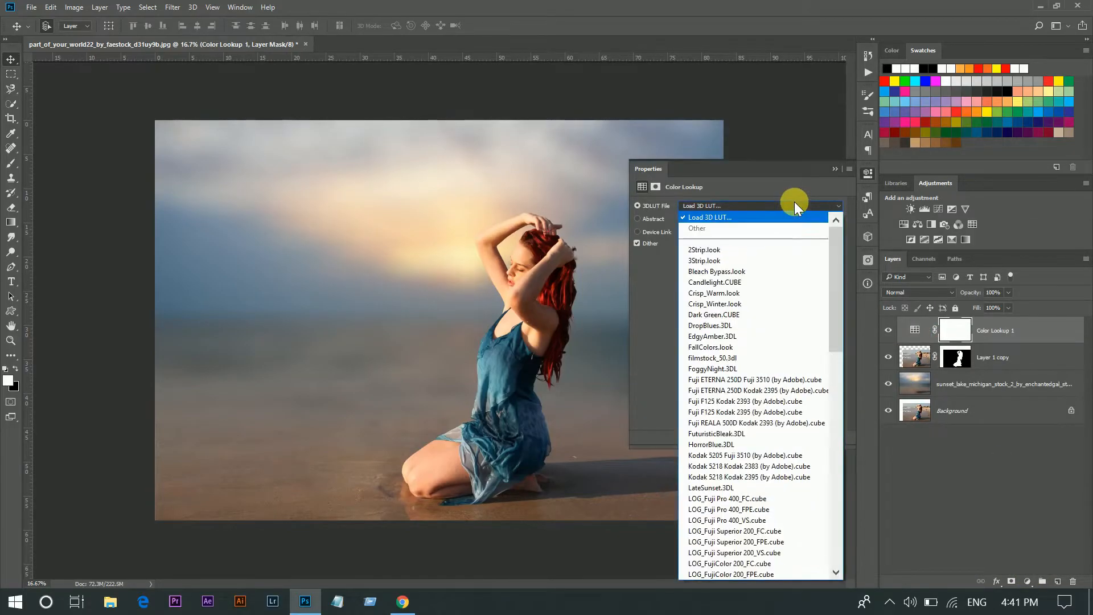
pyautogui.click(741, 369)
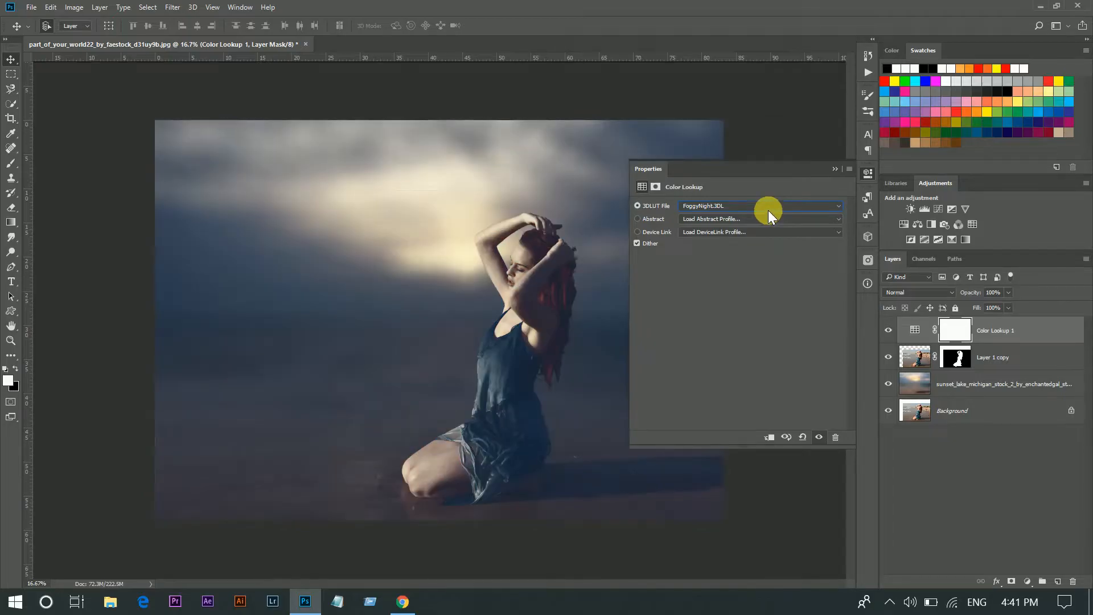
pyautogui.click(767, 210)
pyautogui.scroll(-1, 766, 401)
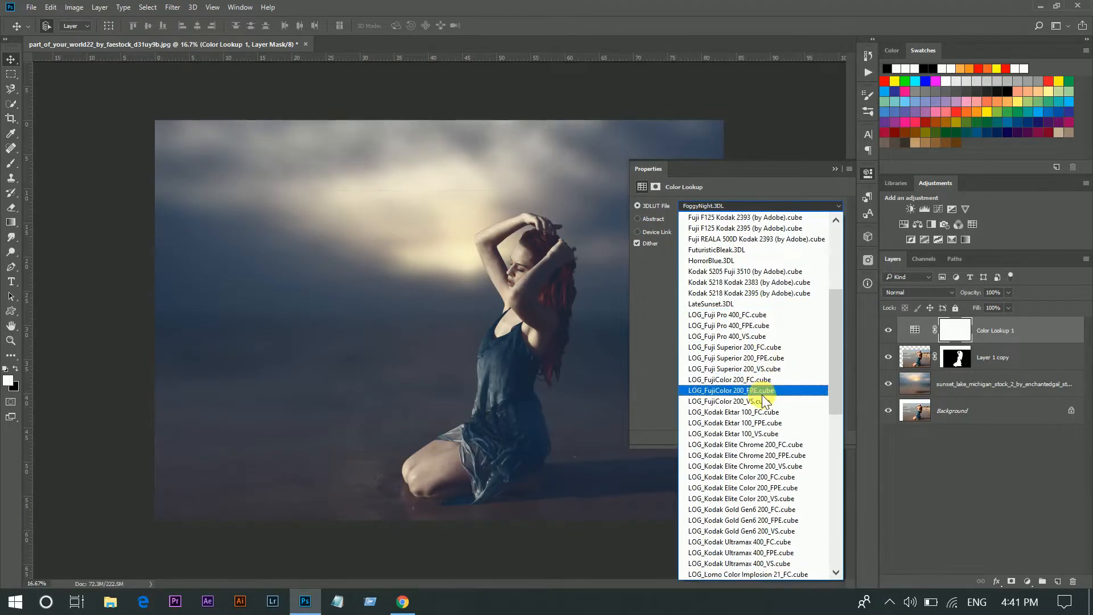
pyautogui.scroll(4, 763, 393)
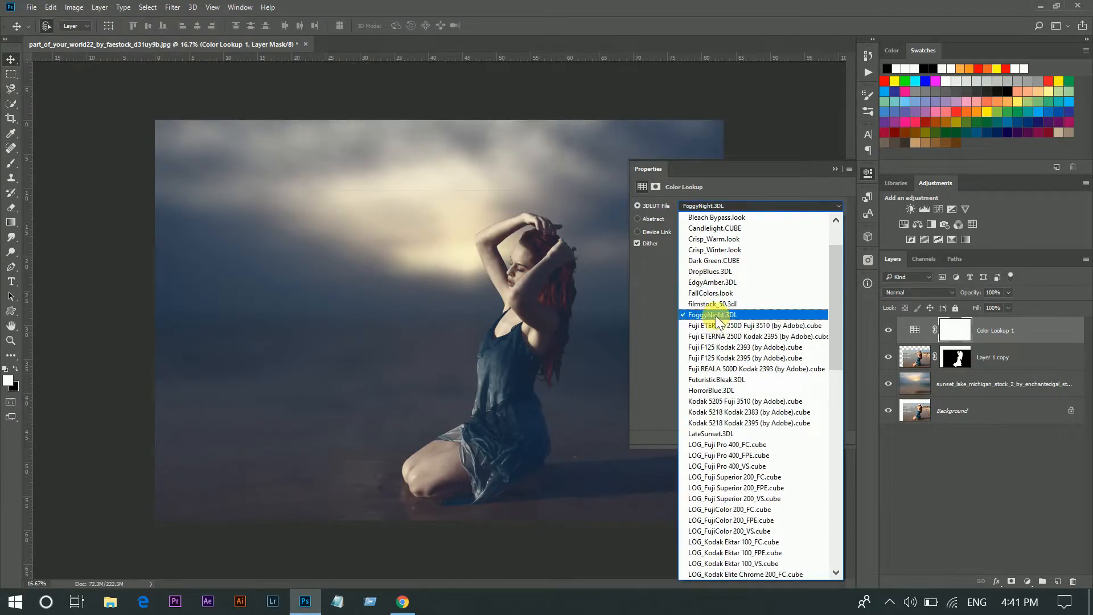
pyautogui.click(721, 390)
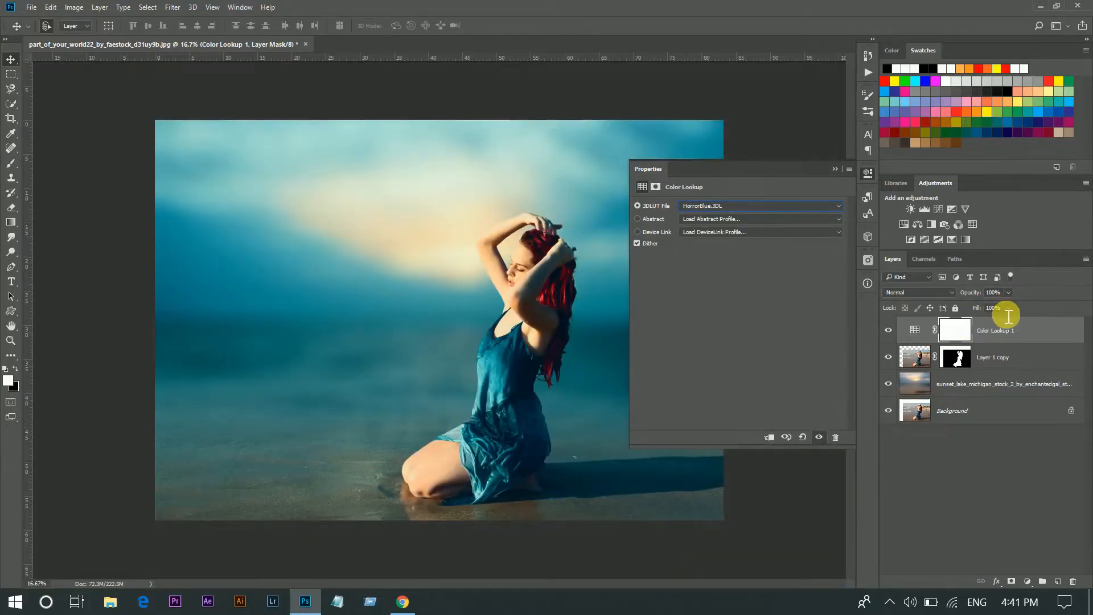
# - Set the fill of the Color Lookup adjustment layer to 23%
pyautogui.click(1007, 312)
pyautogui.write('2')
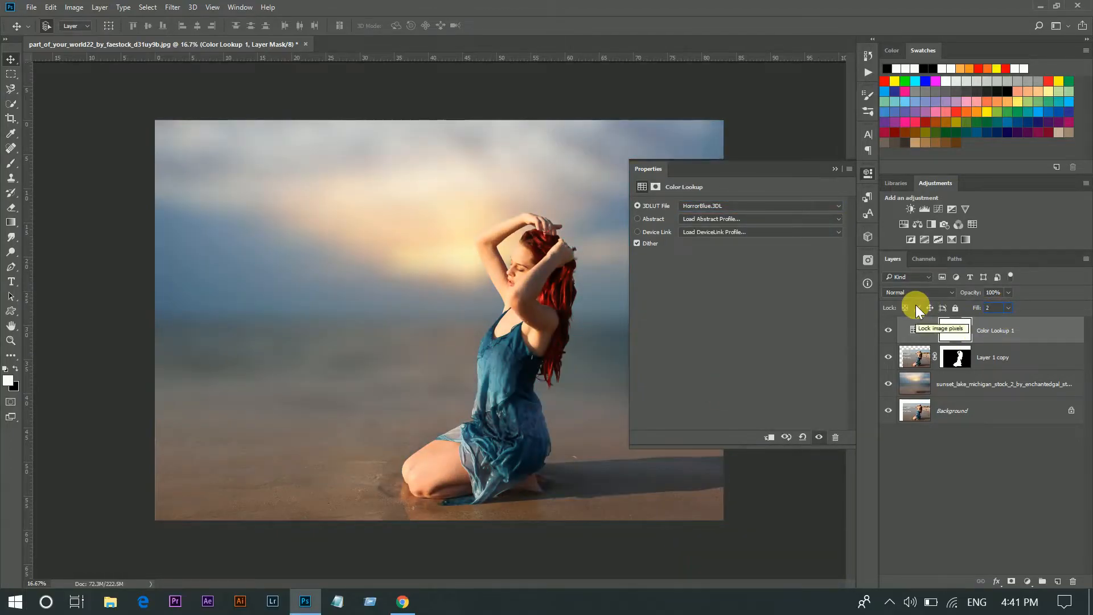
pyautogui.write('3')
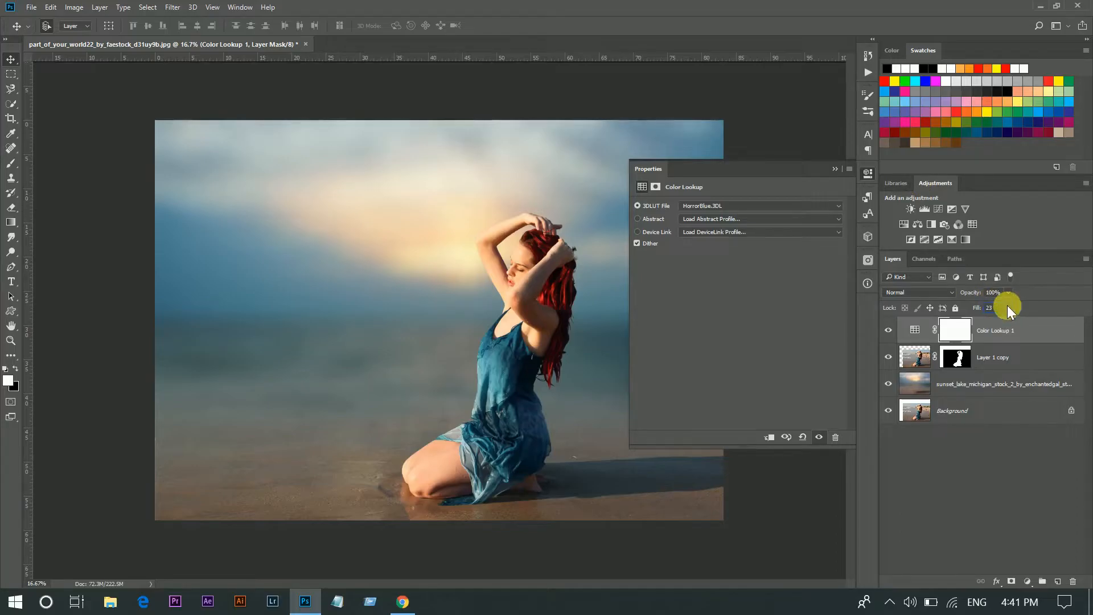
# - Raise the fill of the Color Lookup adjustment layer to 25% and collapse its properties
pyautogui.press('Up')
pyautogui.press('Up')
pyautogui.click(834, 169)
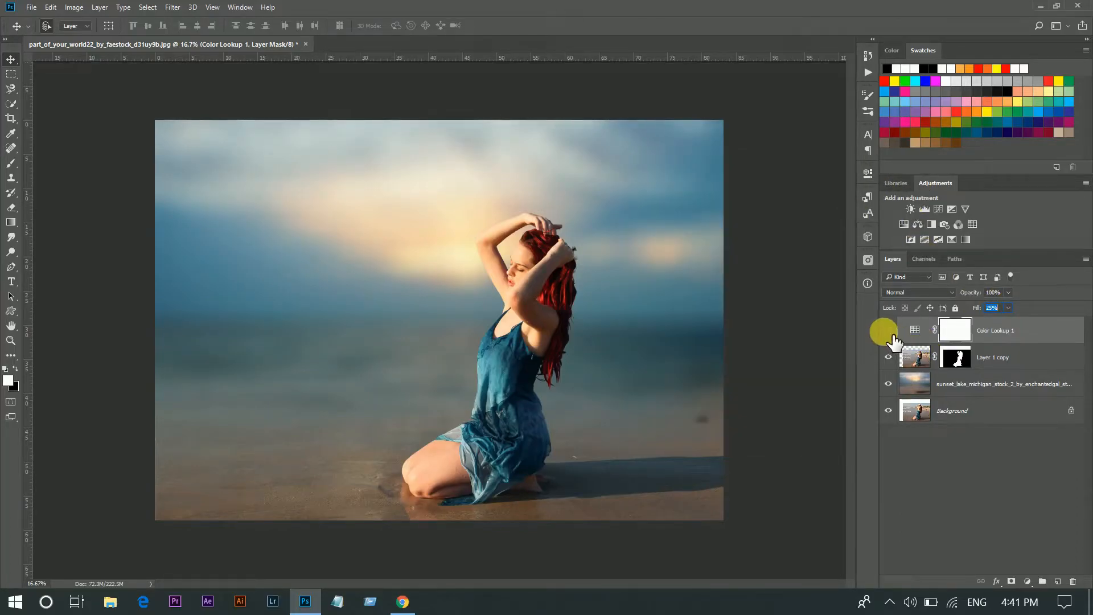
# - Stamp all visible layers into a new layer on top and convert it to a Smart Object
pyautogui.hotkey('shift', 'ctrl', 'alt', 'e')
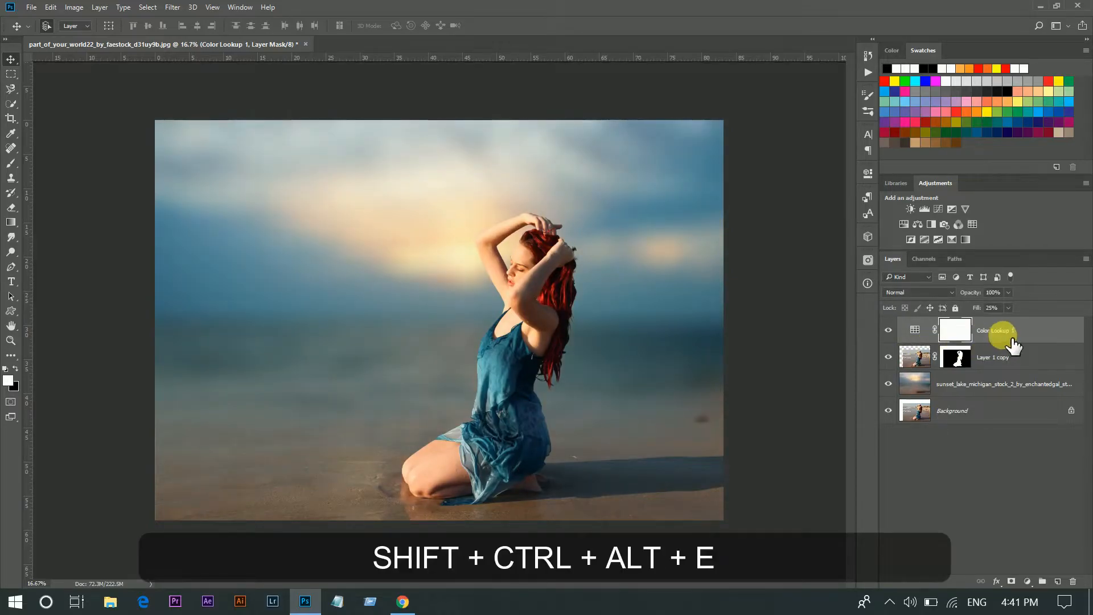
pyautogui.rightClick(990, 335)
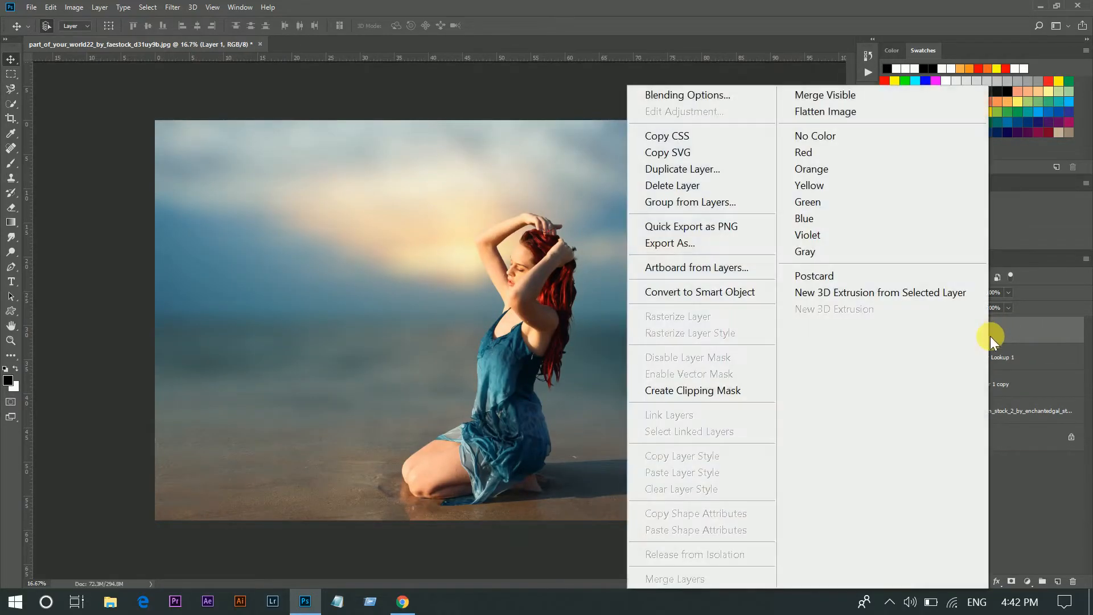
pyautogui.click(757, 293)
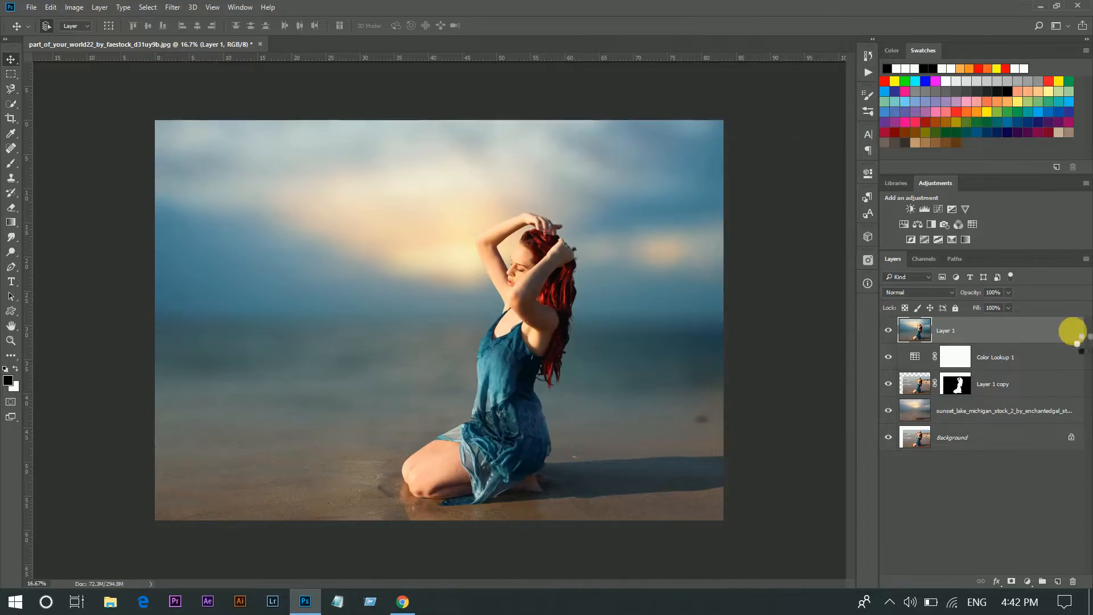
# - Start the Camera Raw Filter on Layer 1 and set Contrast +11, Highlights -61, Shadows +41 and Blacks -7
pyautogui.click(173, 7)
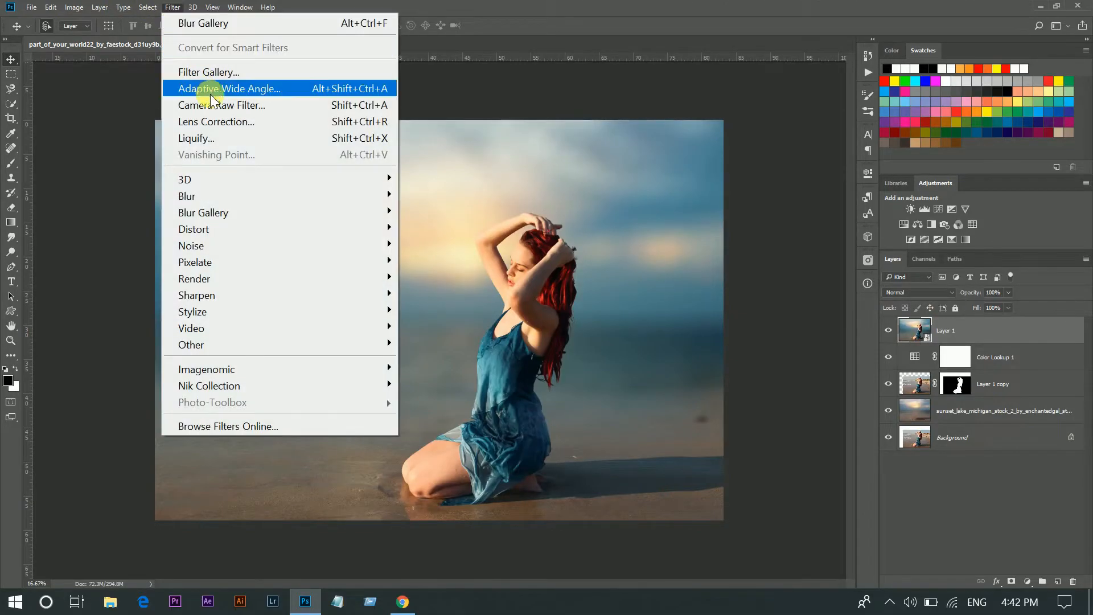
pyautogui.click(216, 104)
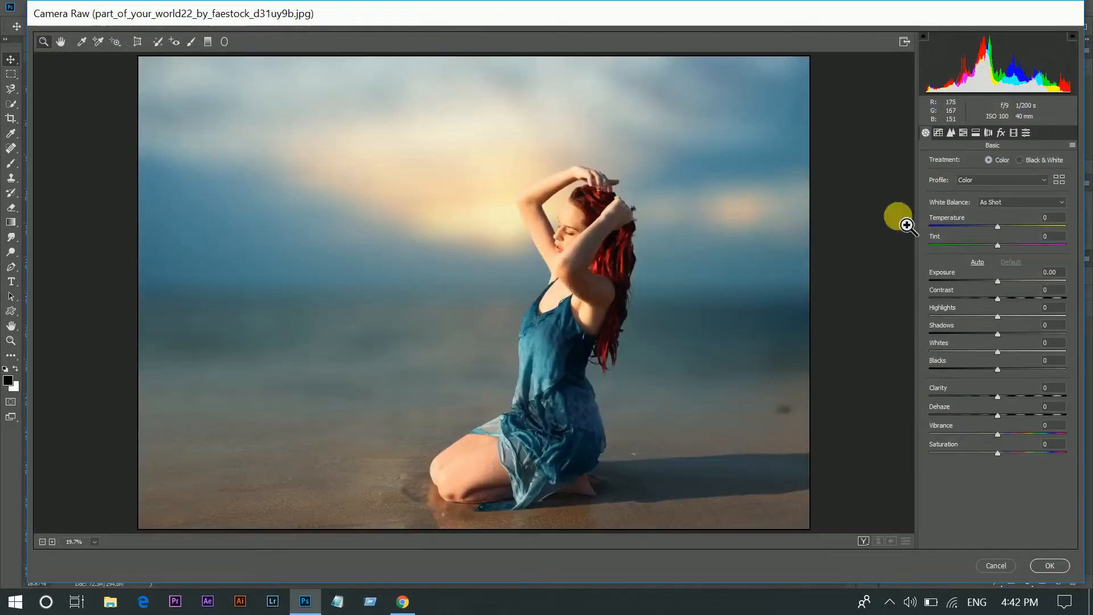
pyautogui.moveTo(947, 315); pyautogui.dragTo(956, 314)
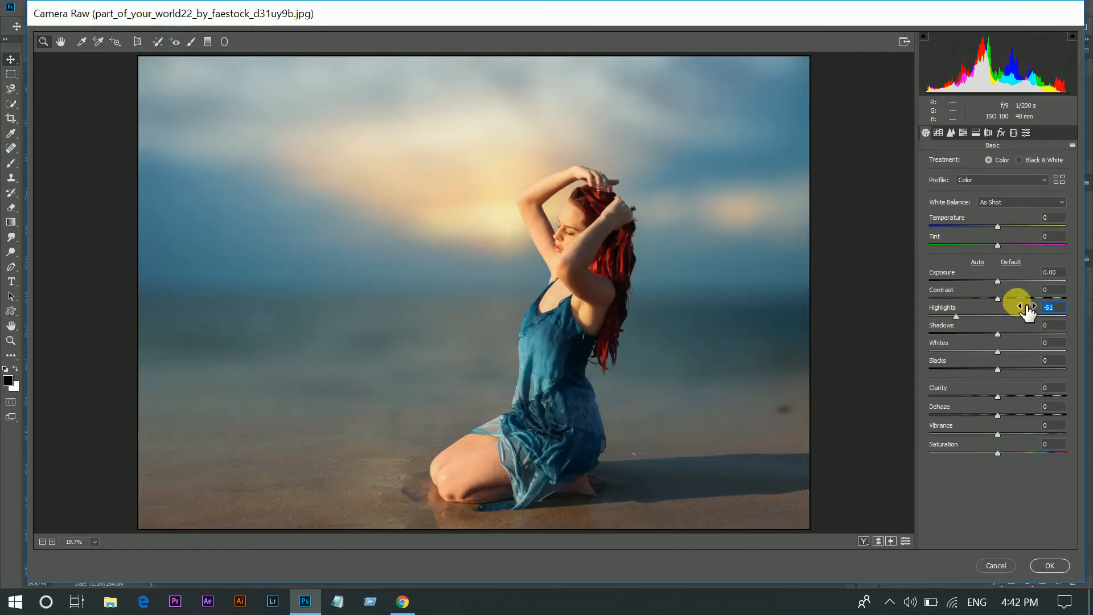
pyautogui.click(1003, 297)
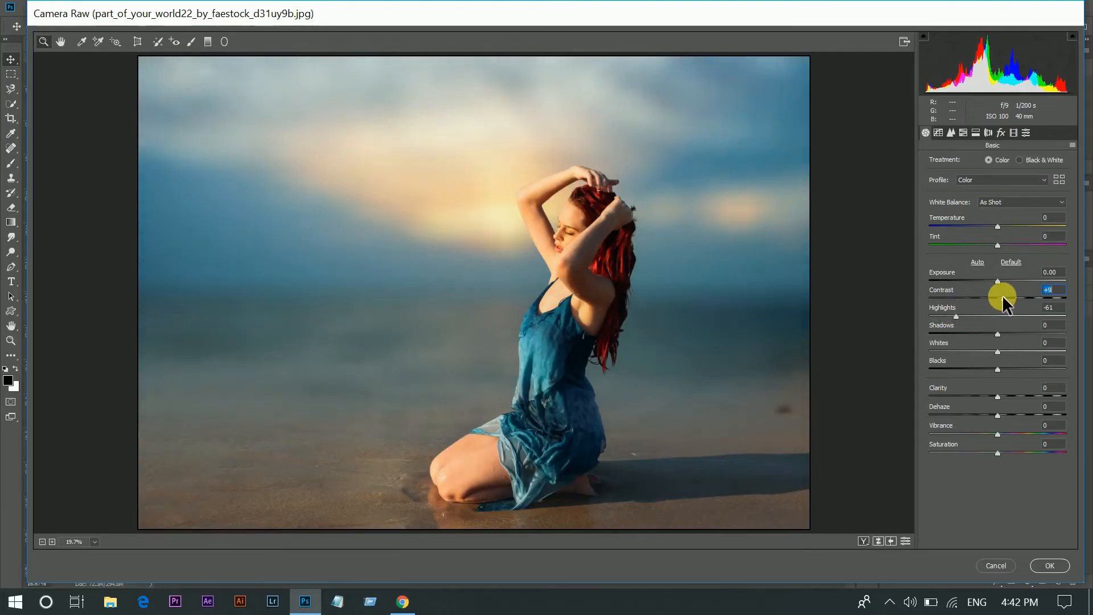
pyautogui.moveTo(1003, 296); pyautogui.dragTo(1026, 331)
pyautogui.moveTo(979, 371); pyautogui.dragTo(994, 369)
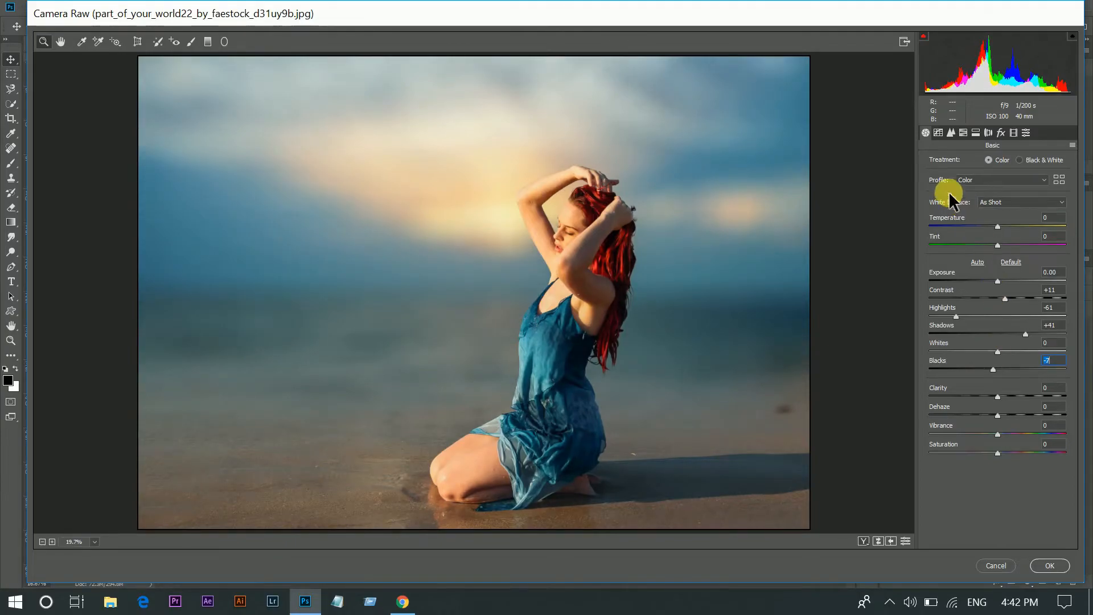
# - In the HSL adjustments, shift the hue of Blues to -26 and Aquas to -4
pyautogui.click(963, 132)
pyautogui.click(932, 163)
pyautogui.moveTo(998, 297); pyautogui.dragTo(980, 299)
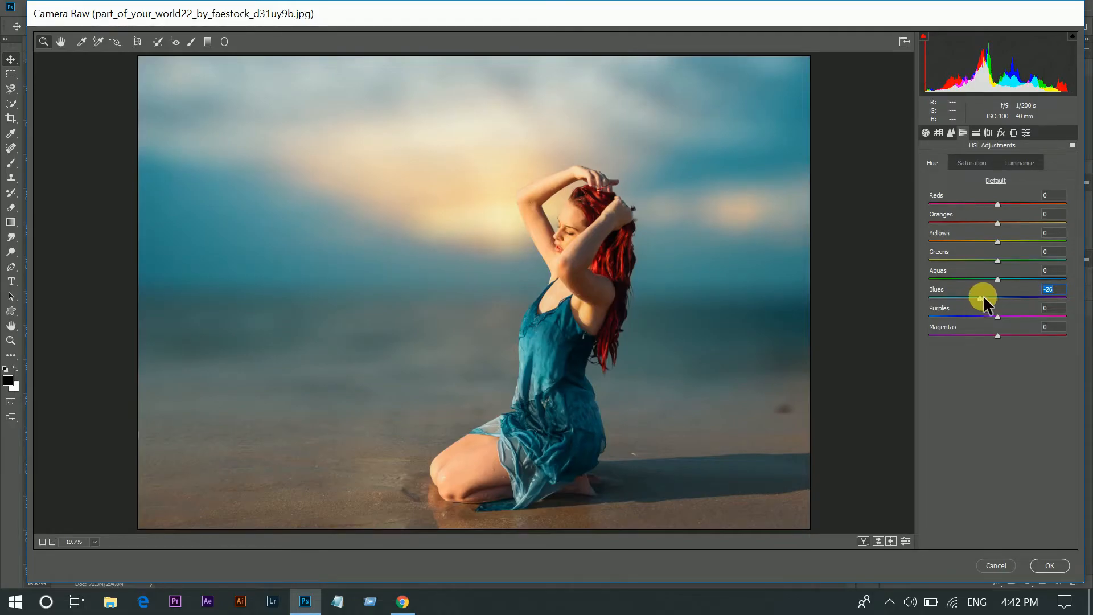
pyautogui.click(994, 281)
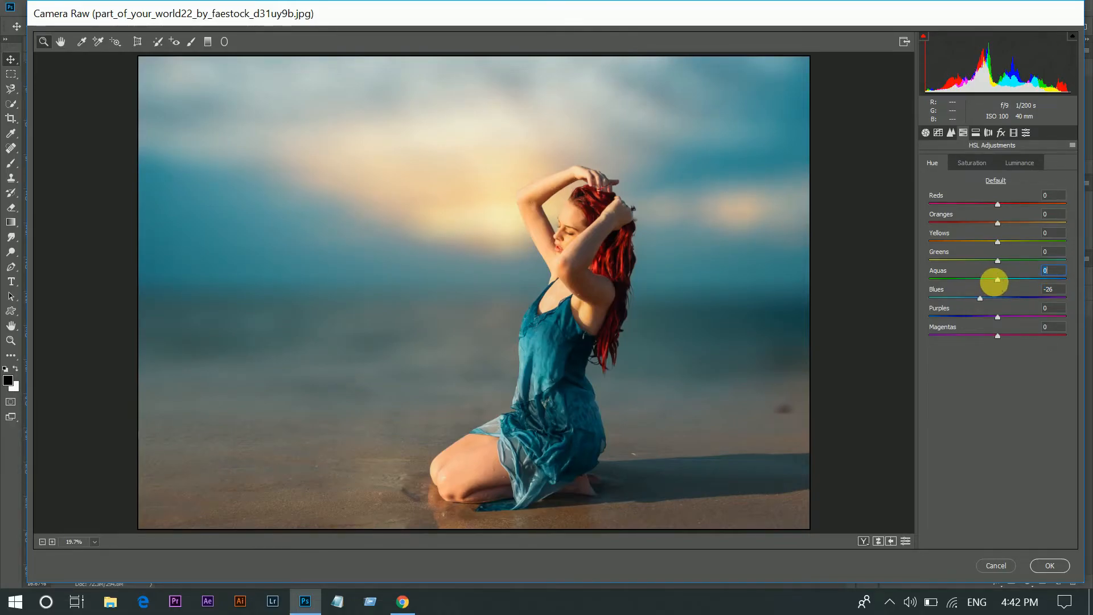
pyautogui.moveTo(998, 280); pyautogui.dragTo(996, 279)
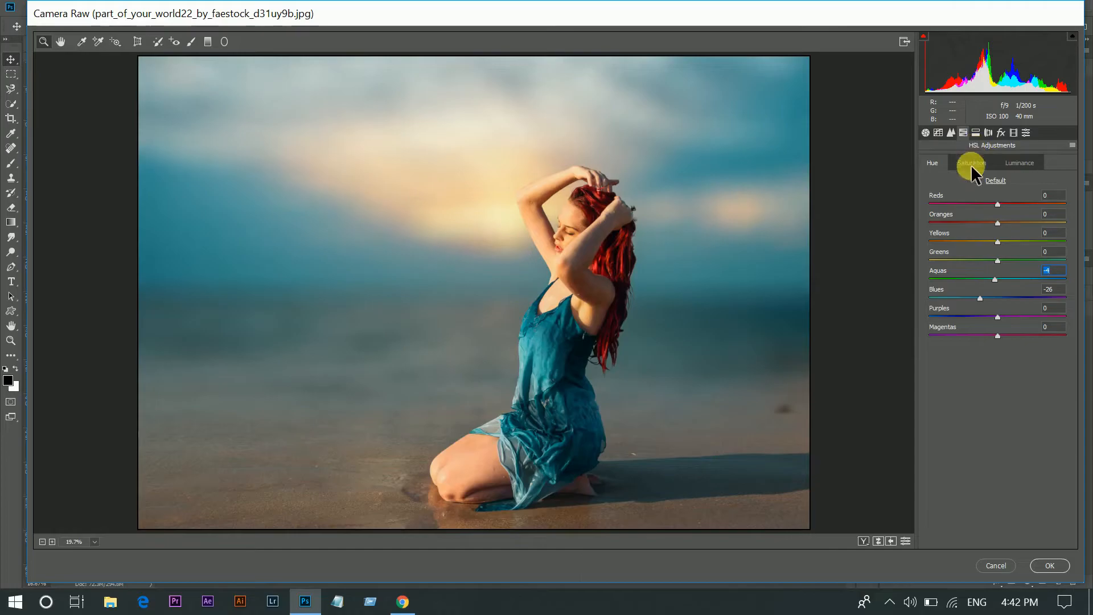
# - In the HSL adjustments, set the luminance of Oranges to +3 and their saturation to -8
pyautogui.click(1022, 162)
pyautogui.moveTo(1013, 222); pyautogui.dragTo(1001, 222)
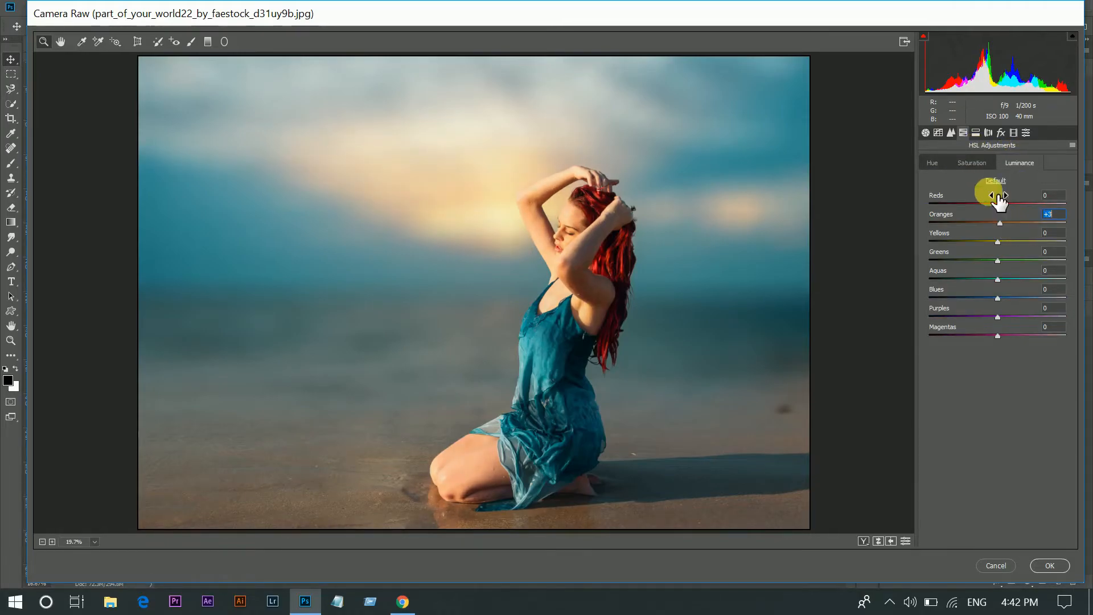
pyautogui.click(973, 157)
pyautogui.moveTo(1003, 221); pyautogui.dragTo(992, 223)
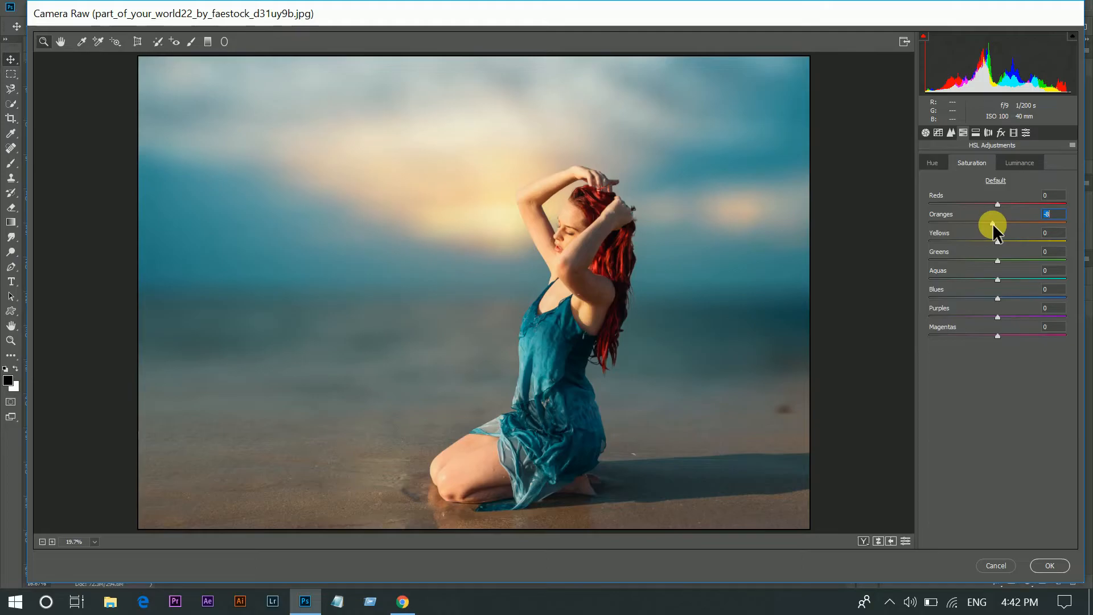
# - Add a dark post-crop vignette with Amount -37, Midpoint 22 and Highlights 26
pyautogui.click(1006, 131)
pyautogui.moveTo(998, 280); pyautogui.dragTo(953, 278)
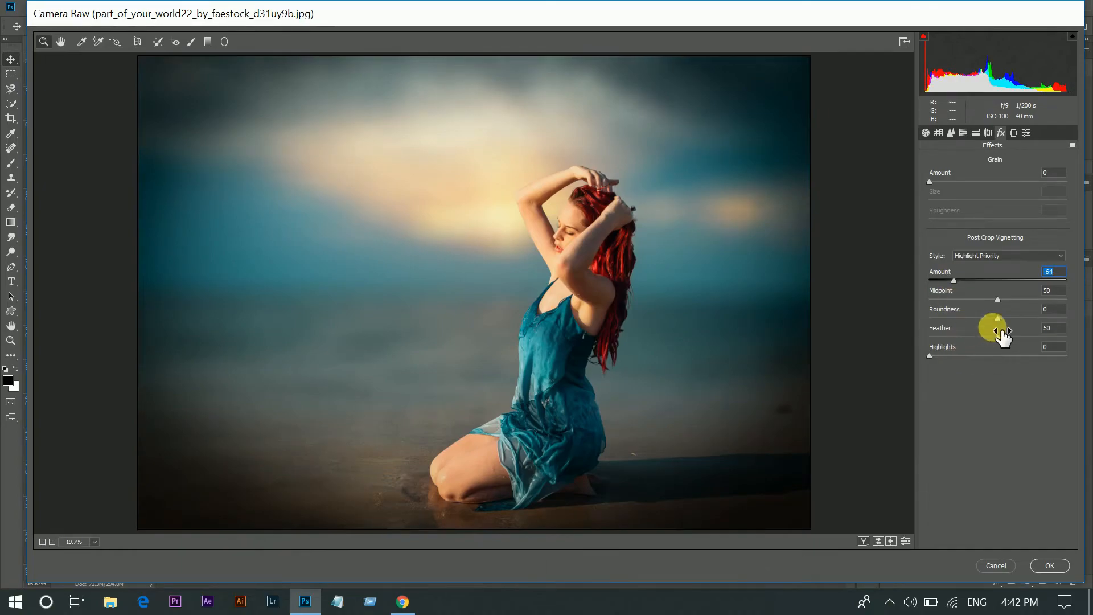
pyautogui.moveTo(1000, 318); pyautogui.dragTo(972, 280)
pyautogui.moveTo(952, 357); pyautogui.dragTo(965, 354)
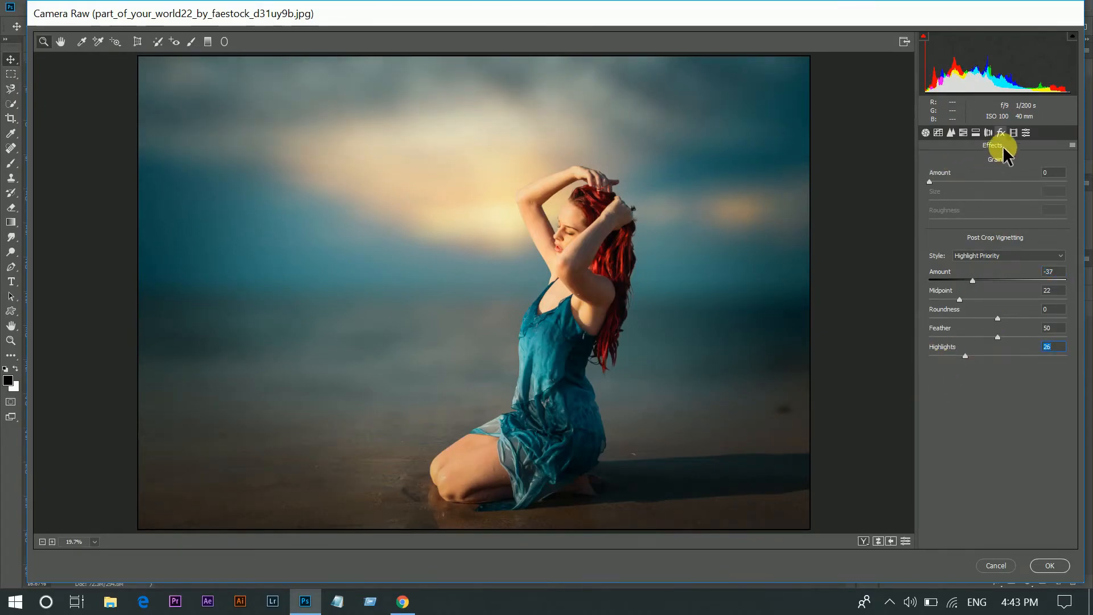
# - Set the Blue Primary saturation in Calibration to +14 and the basic Exposure to -0.05
pyautogui.click(1016, 133)
pyautogui.moveTo(998, 363); pyautogui.dragTo(1016, 362)
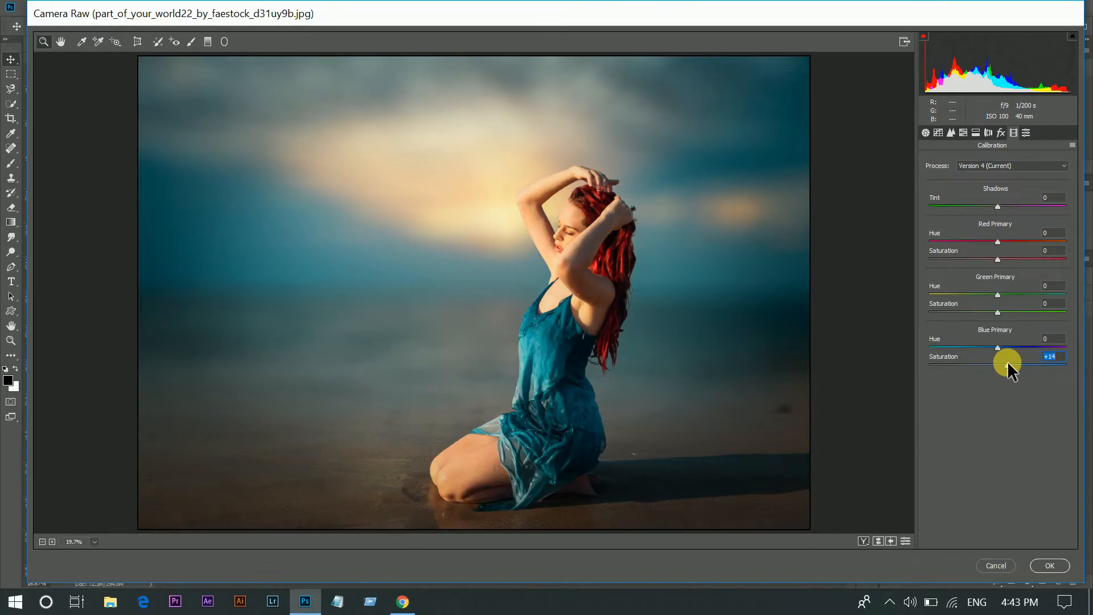
pyautogui.click(925, 132)
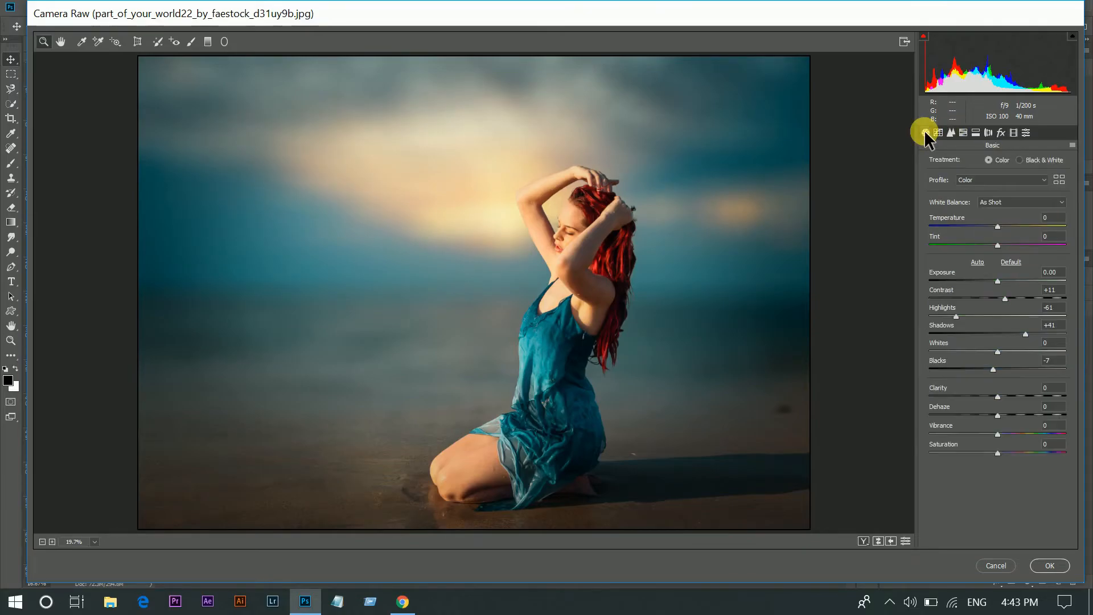
pyautogui.click(1053, 273)
pyautogui.press('Down')
pyautogui.press('Down')
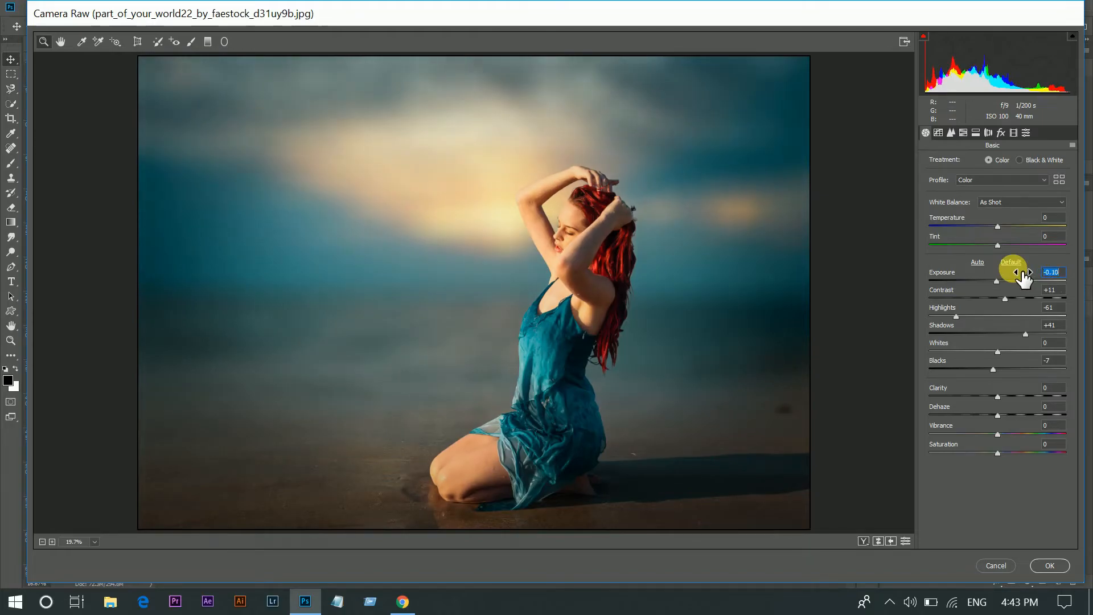
pyautogui.press('Up')
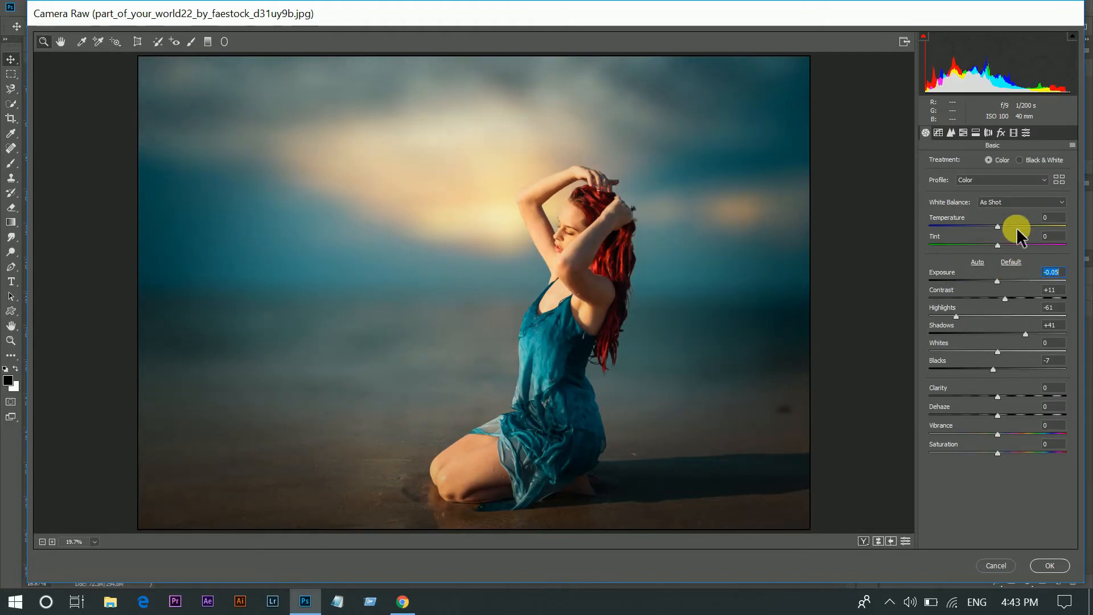
# - Raise the Clarity slightly and apply the Camera Raw Filter to Layer 1
pyautogui.click(997, 227)
pyautogui.moveTo(1007, 395); pyautogui.dragTo(1002, 396)
pyautogui.click(1041, 560)
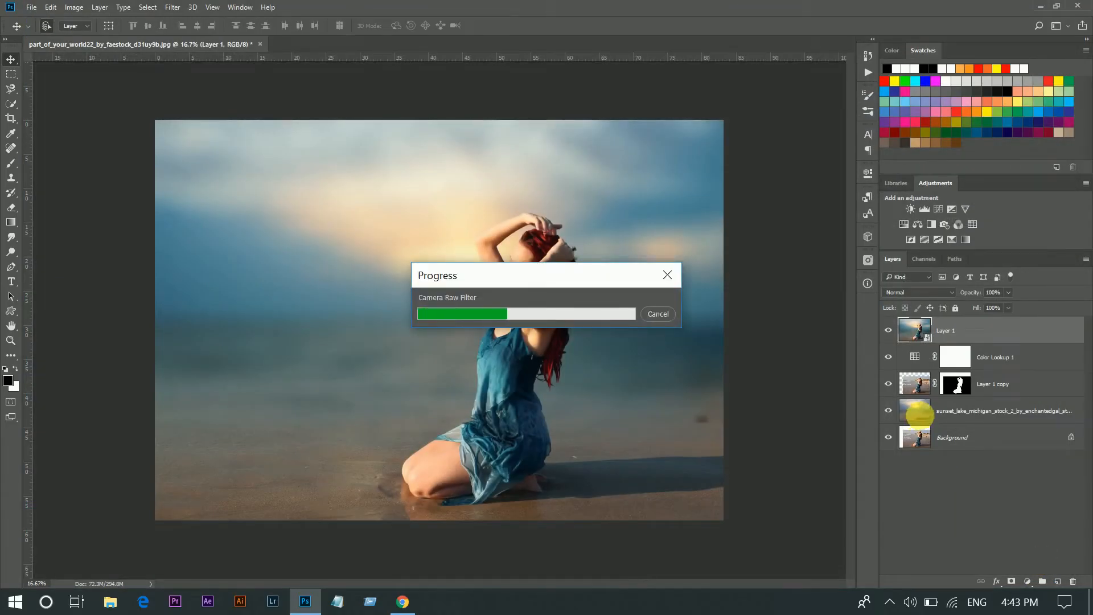
# - Compare the image with Layer 1 hidden and shown, and collapse its smart filter list
pyautogui.click(888, 331)
pyautogui.click(888, 330)
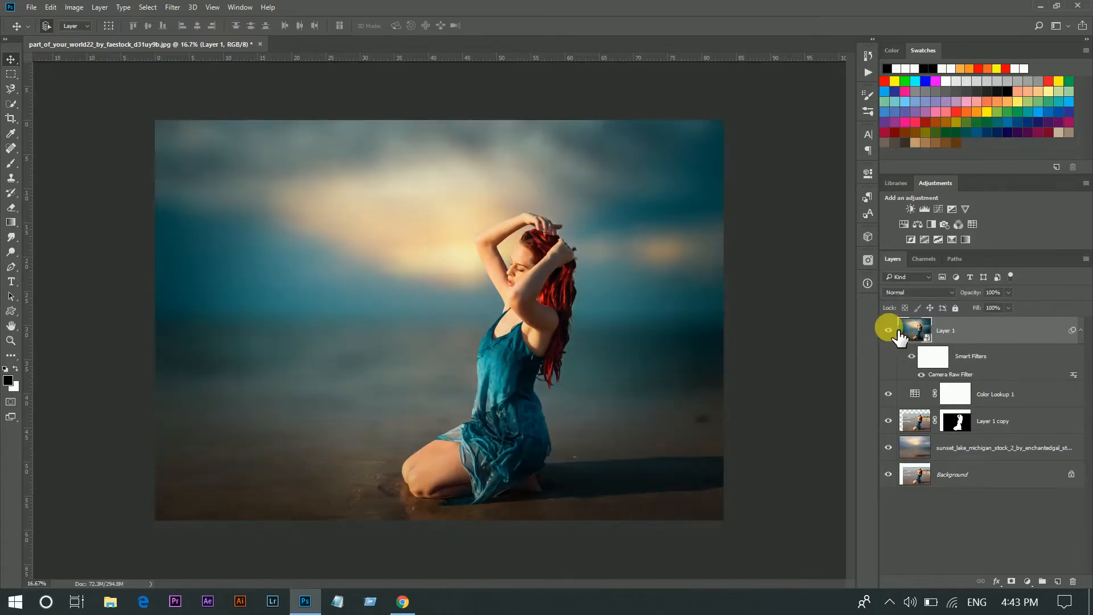
pyautogui.click(1081, 330)
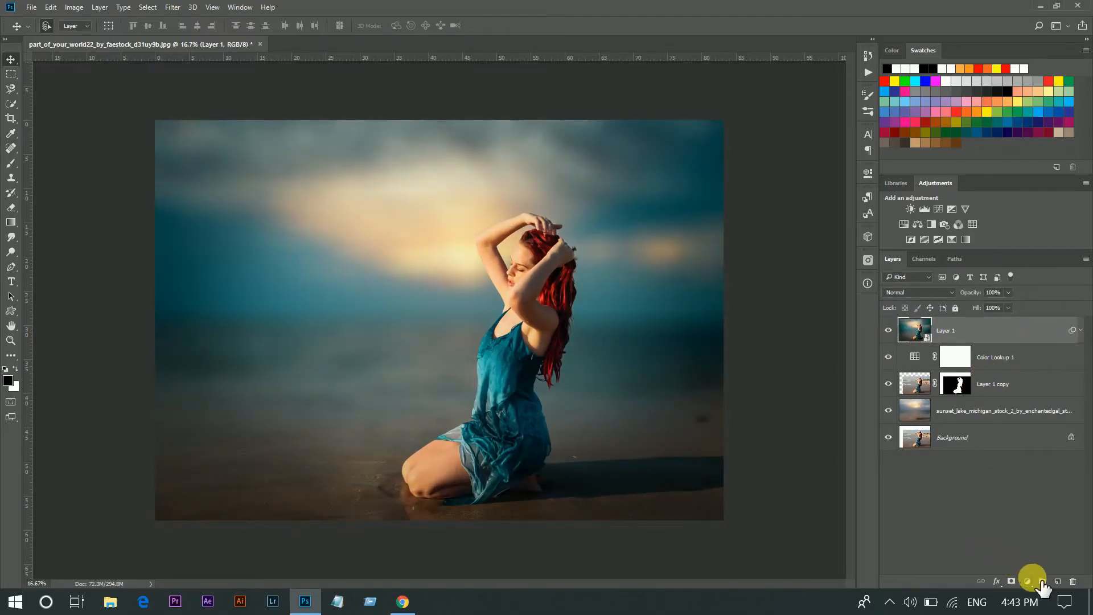
# - Add a Curves adjustment layer above Layer 1, lift the RGB black point to output 30 and anchor input 77 at output 70
pyautogui.click(1027, 581)
pyautogui.click(973, 331)
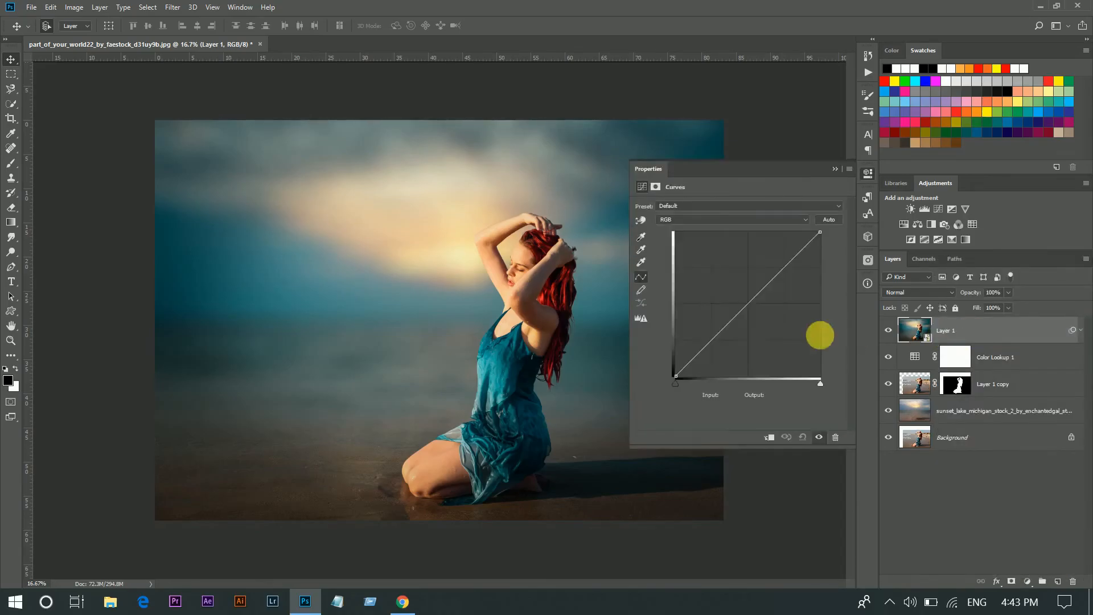
pyautogui.click(711, 340)
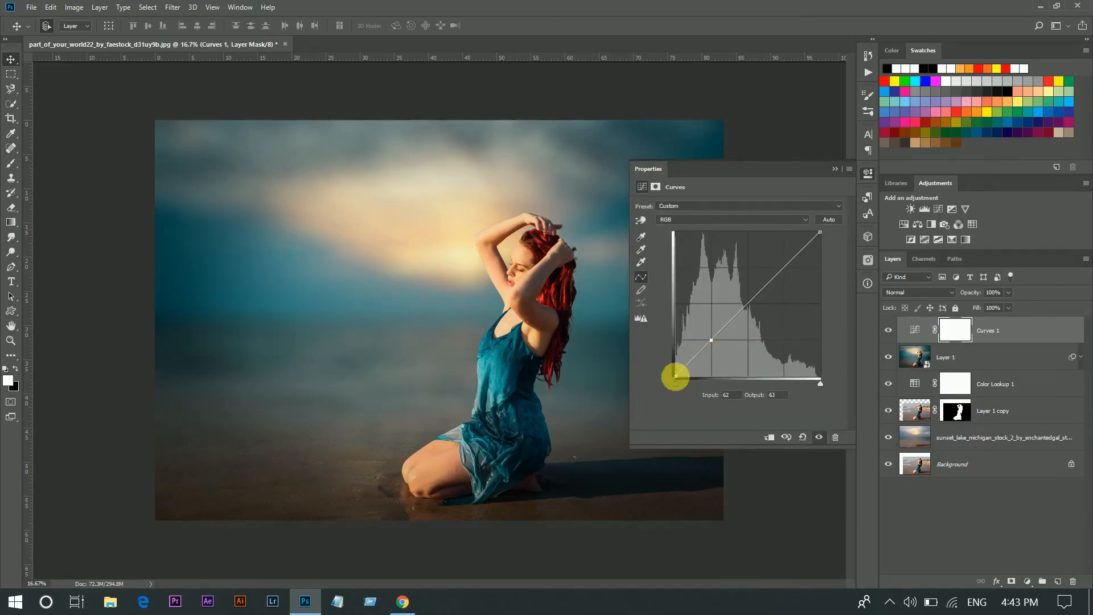
pyautogui.moveTo(675, 377); pyautogui.dragTo(728, 350)
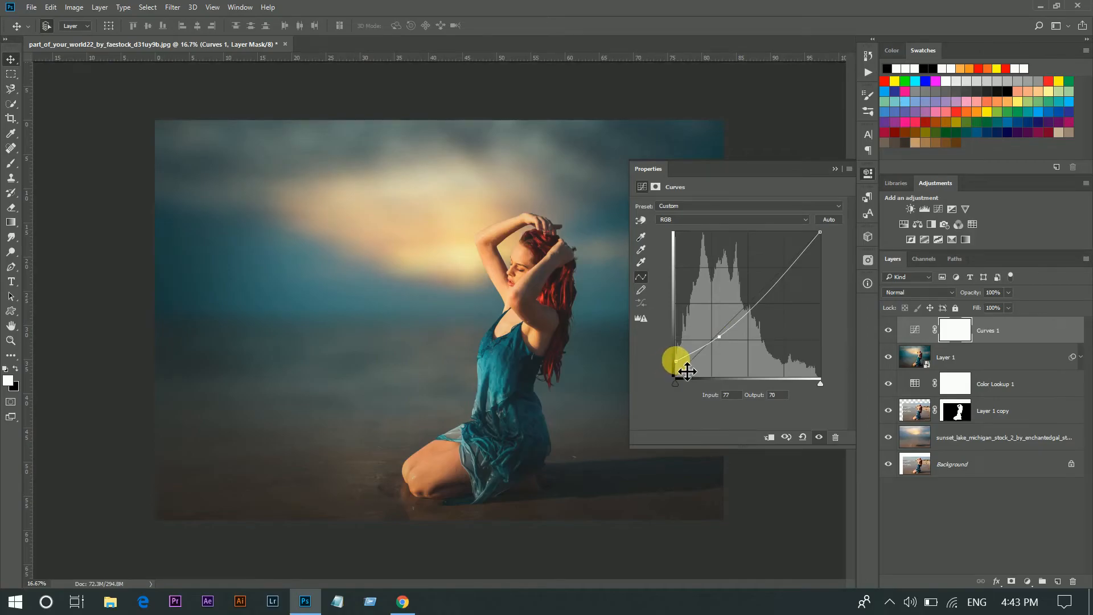
pyautogui.moveTo(683, 365); pyautogui.dragTo(679, 369)
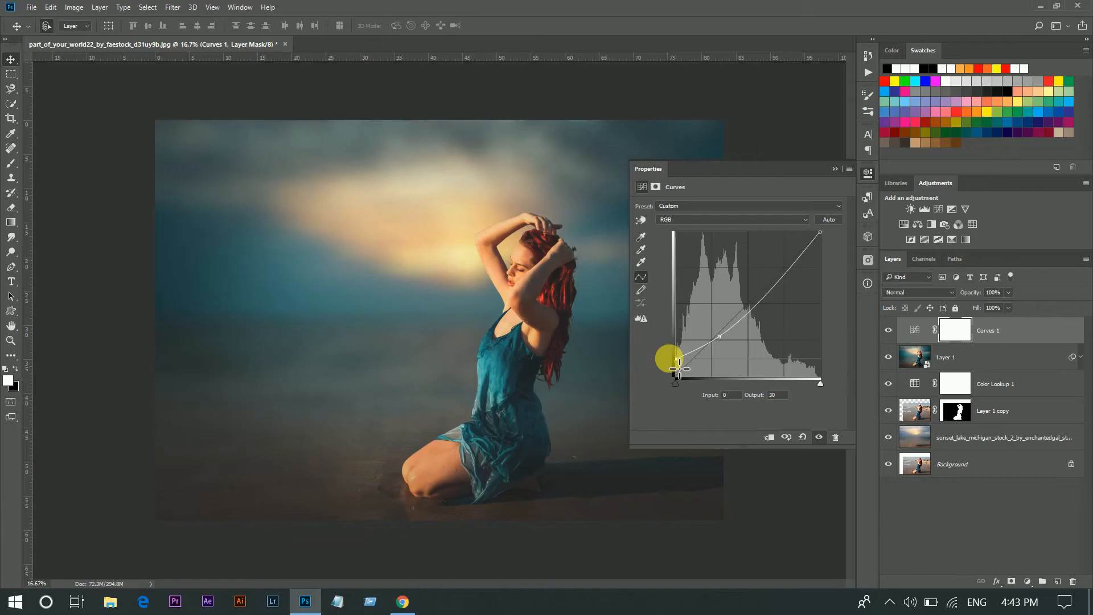
# - In the Blue channel of the curve, anchor input 62 at output 63 and lift the black point to output 5
pyautogui.click(769, 220)
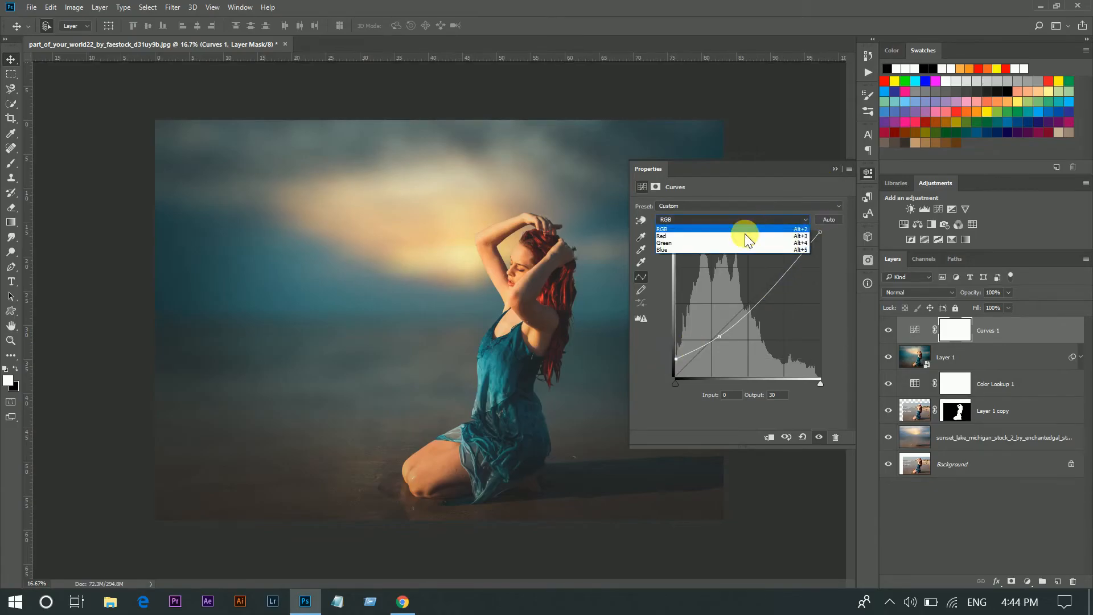
pyautogui.click(713, 250)
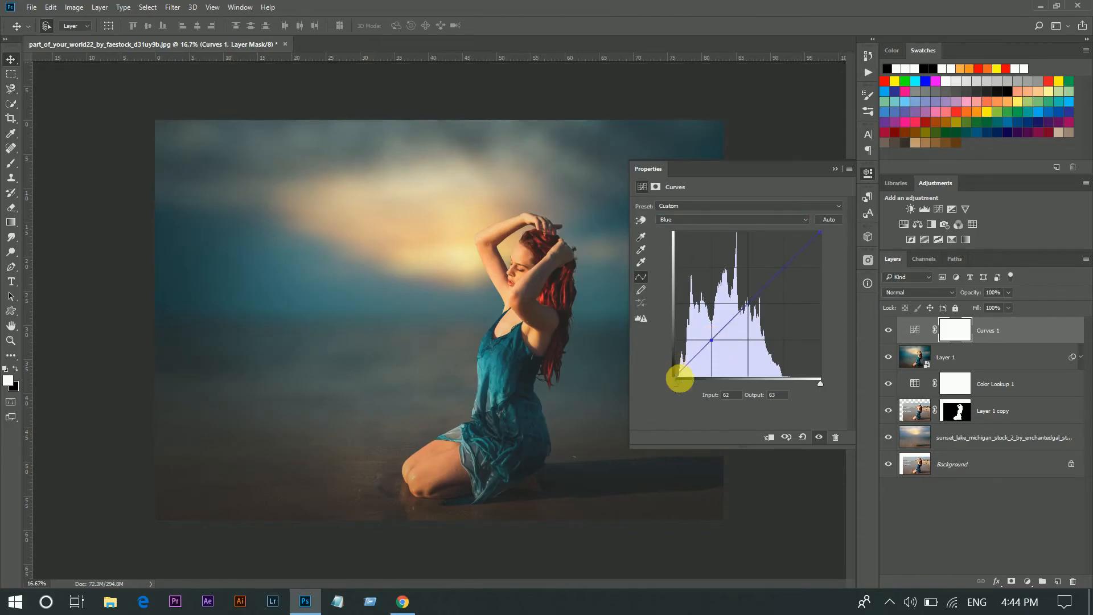
pyautogui.moveTo(685, 385)
pyautogui.mouseDown()
pyautogui.moveTo(679, 367)
pyautogui.moveTo(663, 385)
pyautogui.mouseUp()
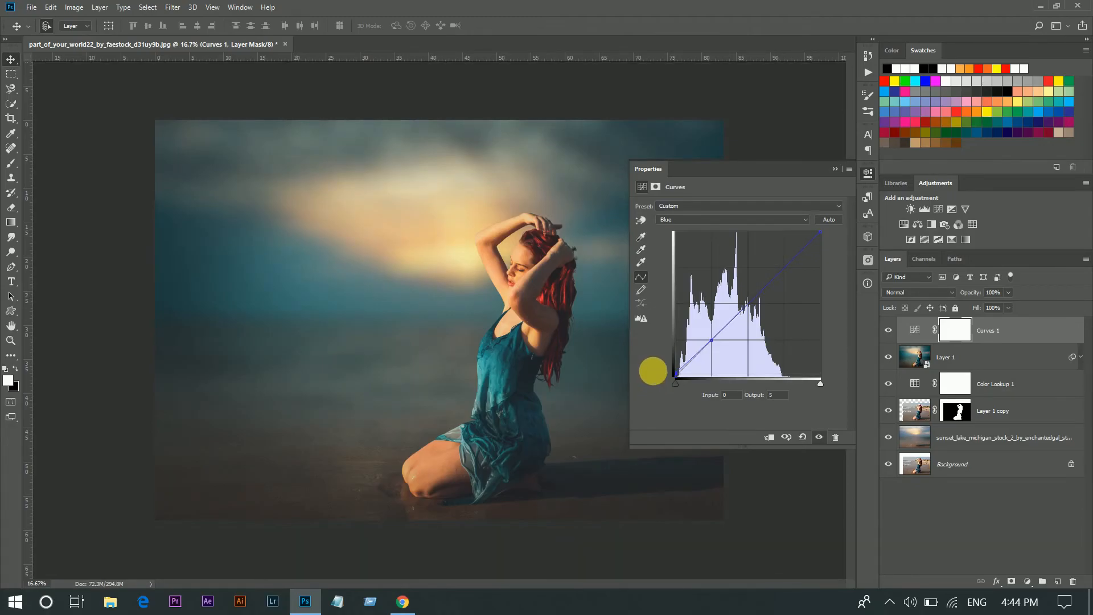
pyautogui.click(838, 169)
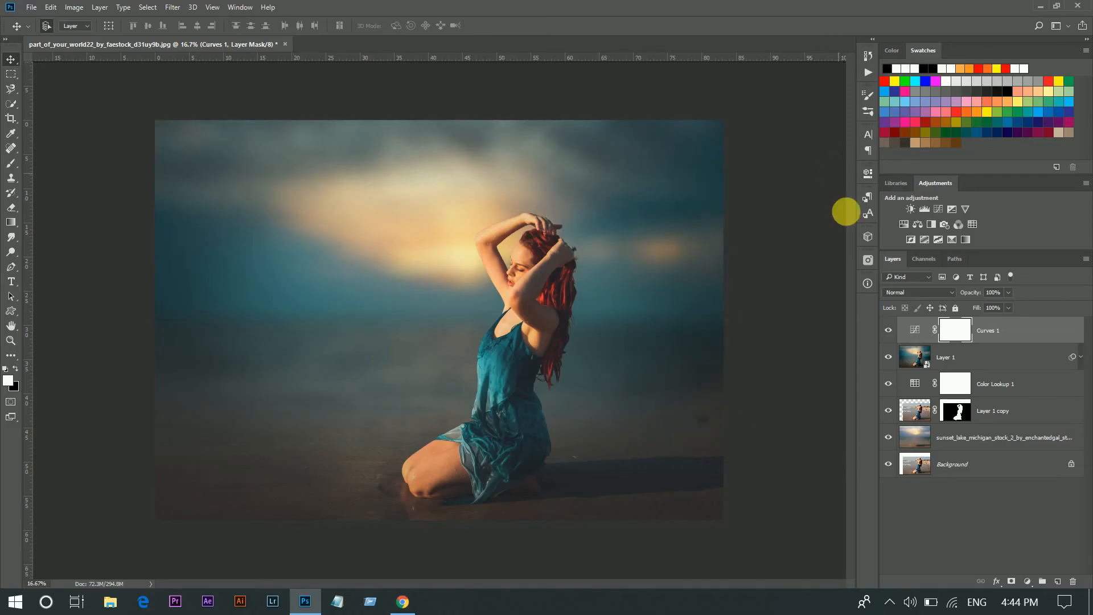
# - Compare the image with the Curves 1 adjustment layer hidden and shown
pyautogui.click(890, 330)
pyautogui.click(889, 330)
pyautogui.click(889, 330)
pyautogui.click(889, 330)
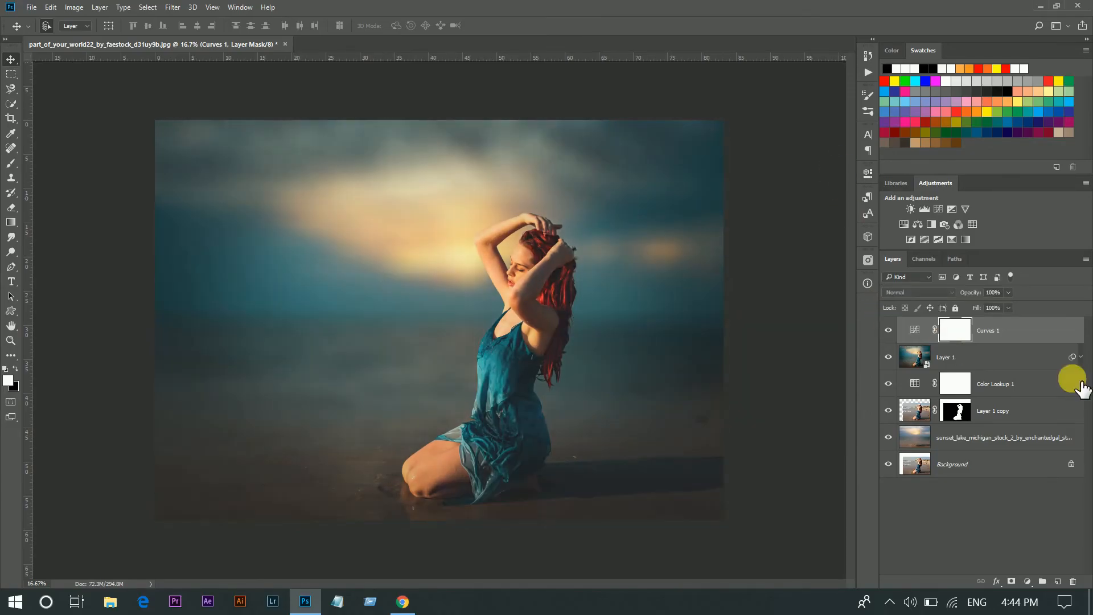
# - Group all layers from Curves 1 down to the sunset lake layer, leaving out the Background
pyautogui.click(1019, 337)
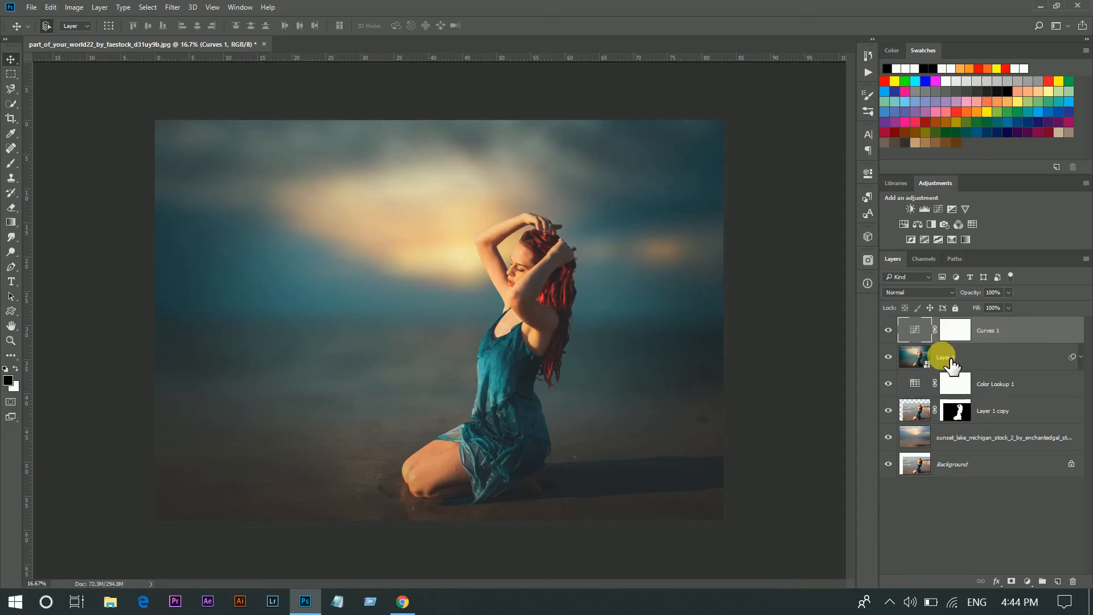
pyautogui.keyDown('shift'); pyautogui.click(1012, 443); pyautogui.keyUp('shift')
pyautogui.hotkey('ctrl', 'g')
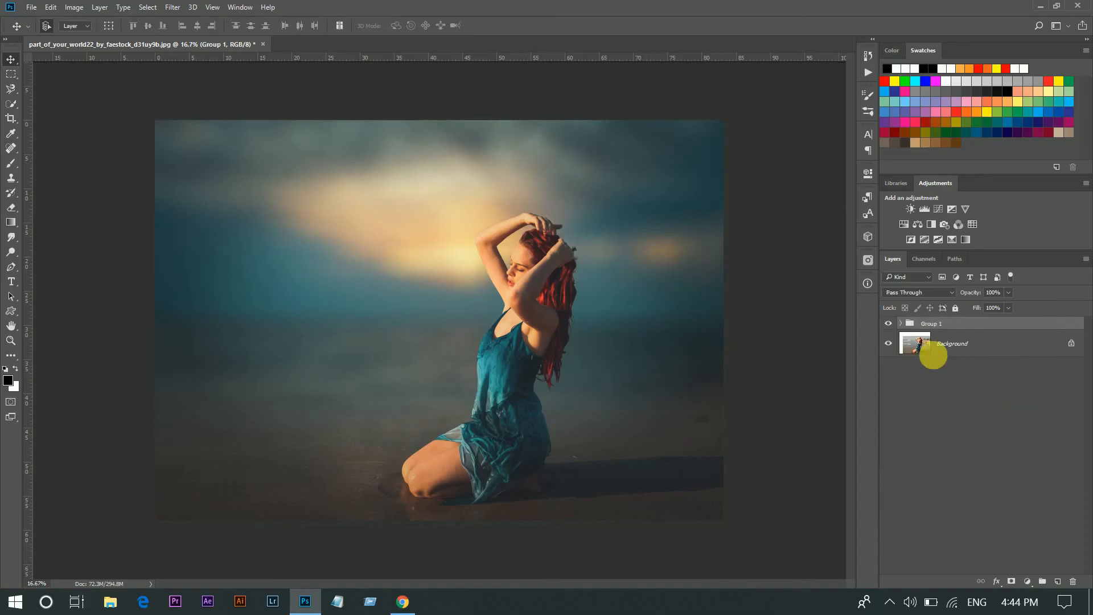
# - Compare the finished composite with the original photo by hiding and showing Group 1
pyautogui.click(888, 324)
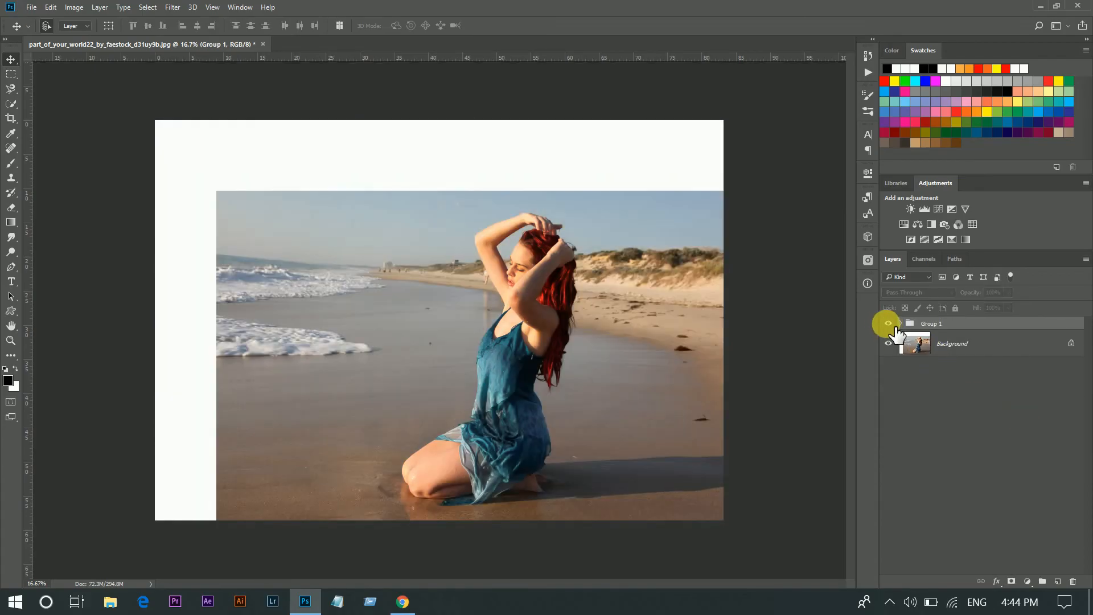
pyautogui.click(888, 324)
pyautogui.click(887, 324)
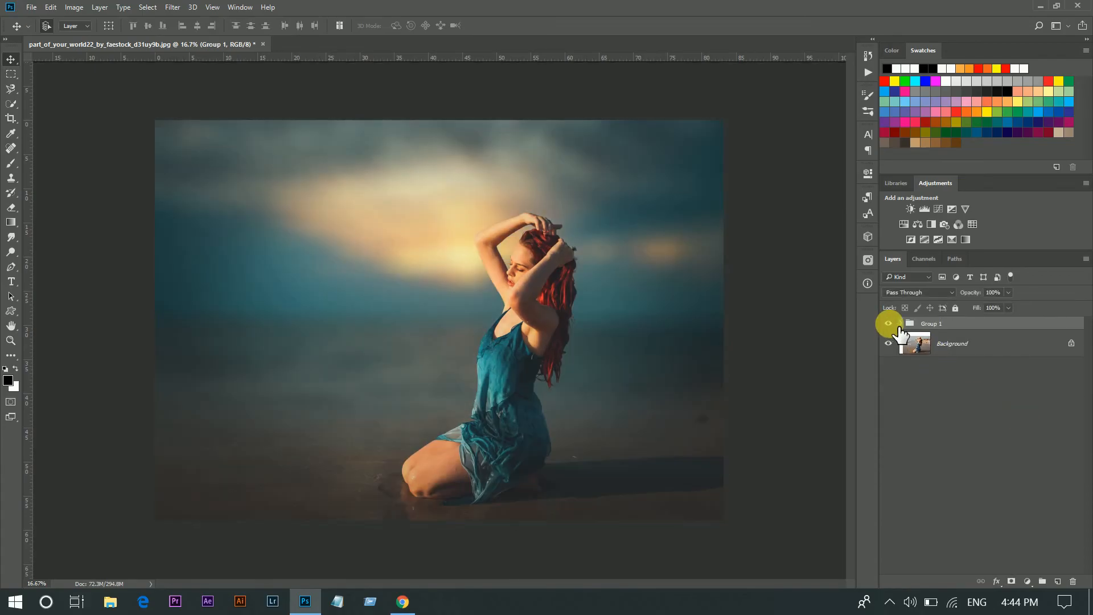